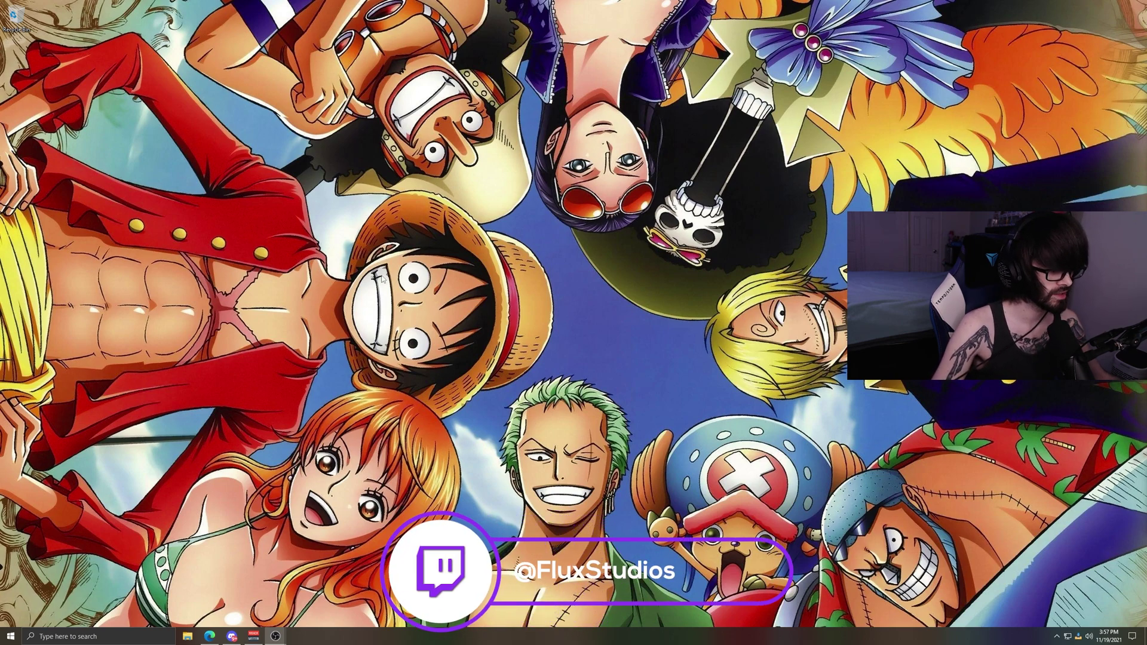
Find the Game Mode page in Windows Settings, check whether Game Mode is enabled, and close the window
{"action": "left_click", "coordinate": [67, 634]}
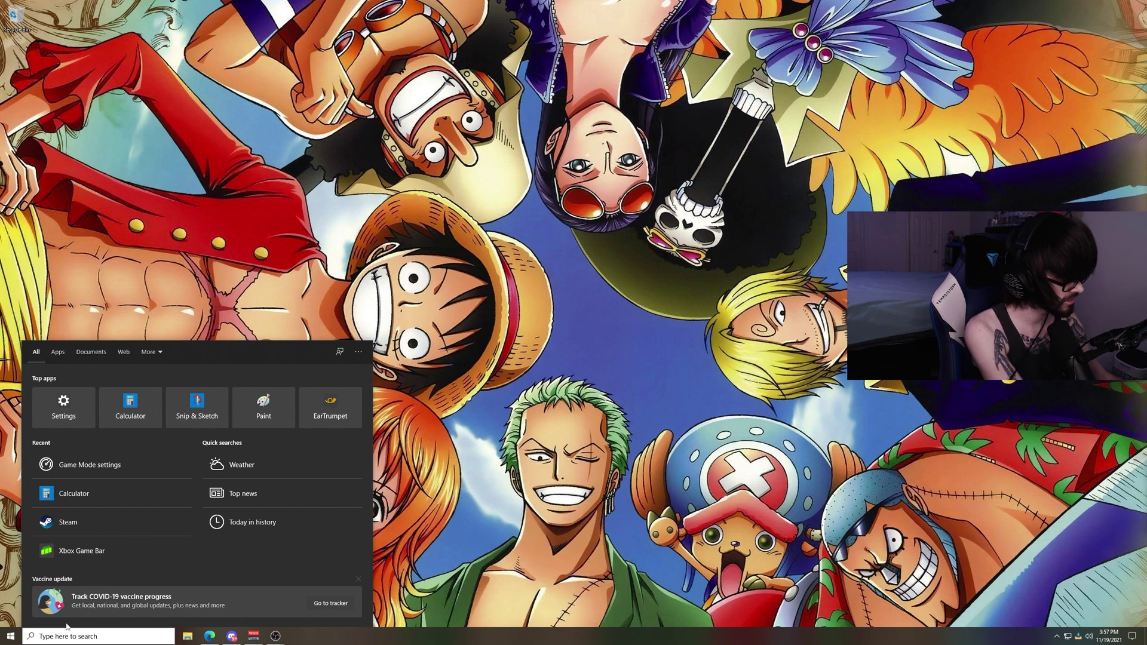
{"action": "type", "text": "game mode"}
{"action": "key", "text": "Return"}
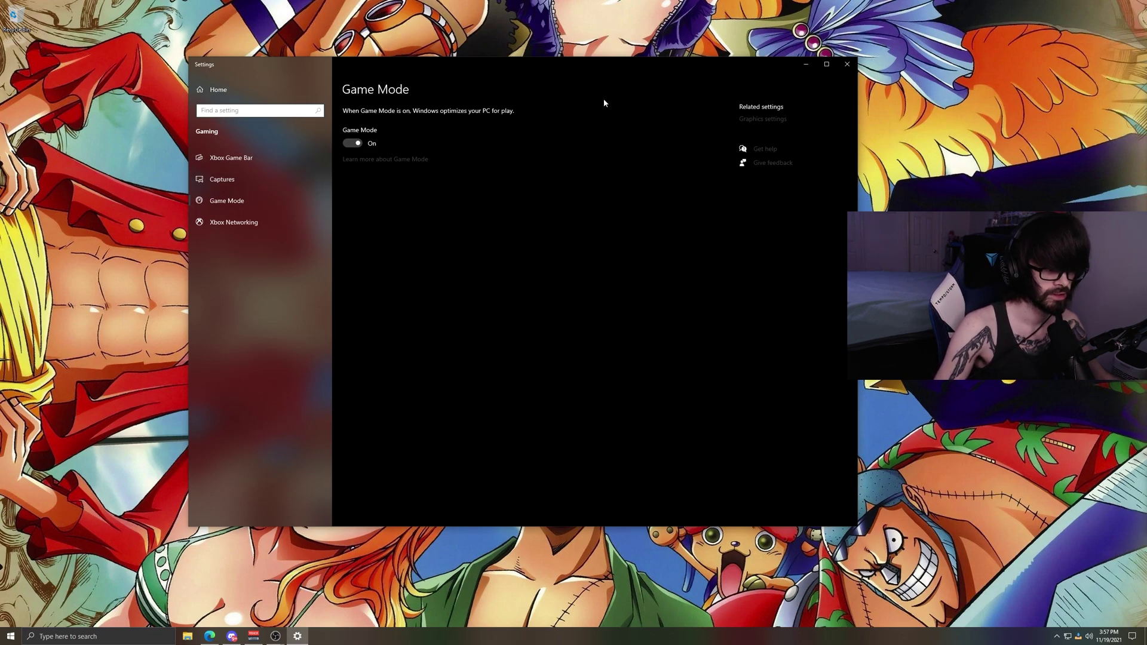
{"action": "left_click", "coordinate": [847, 64]}
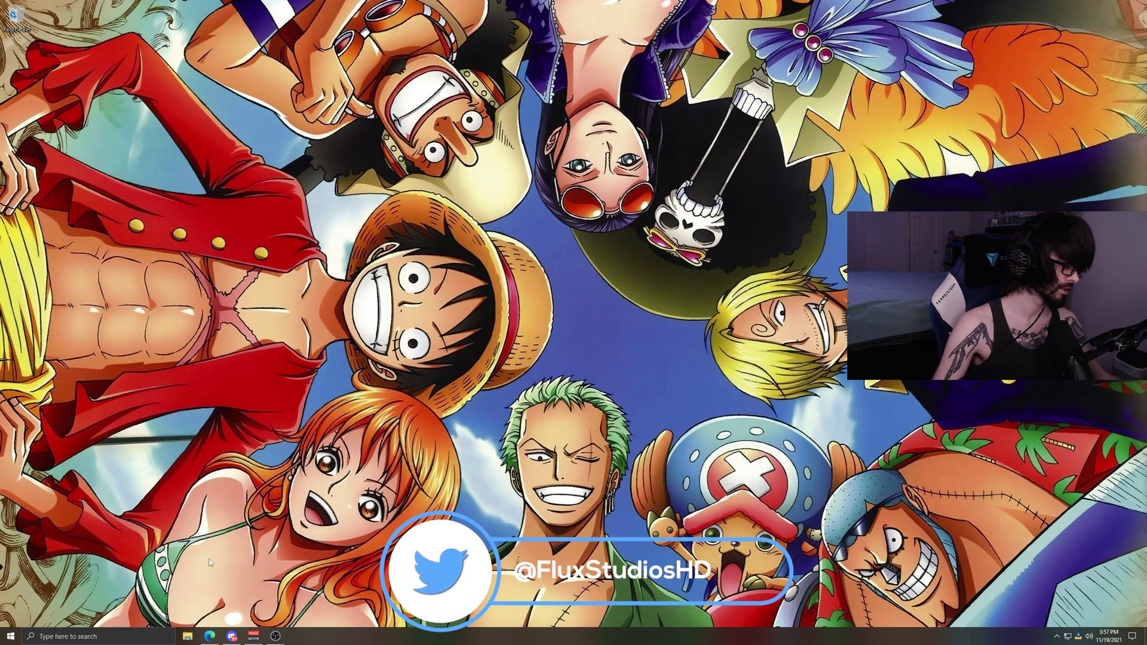
Open the folder %LOCALAPPDATA%\HaloInfinite\Settings through the Windows Run dialog
{"action": "key", "text": "super+r"}
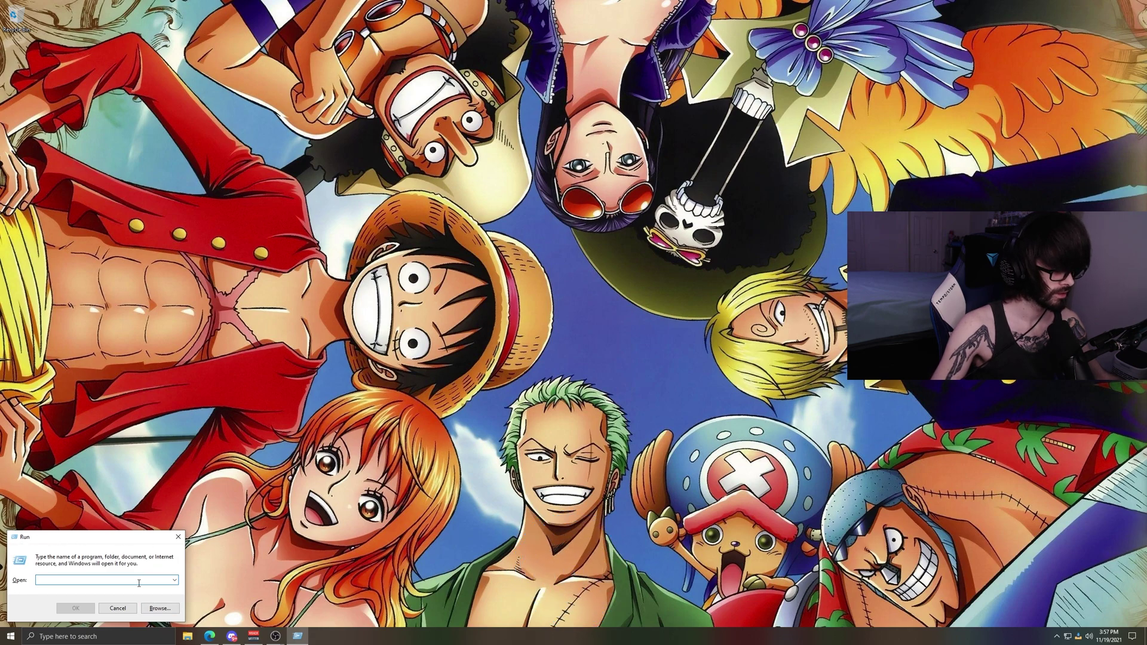
{"action": "type", "text": "%LOCALAPPDATA%\\HaloInfinite\\Settings"}
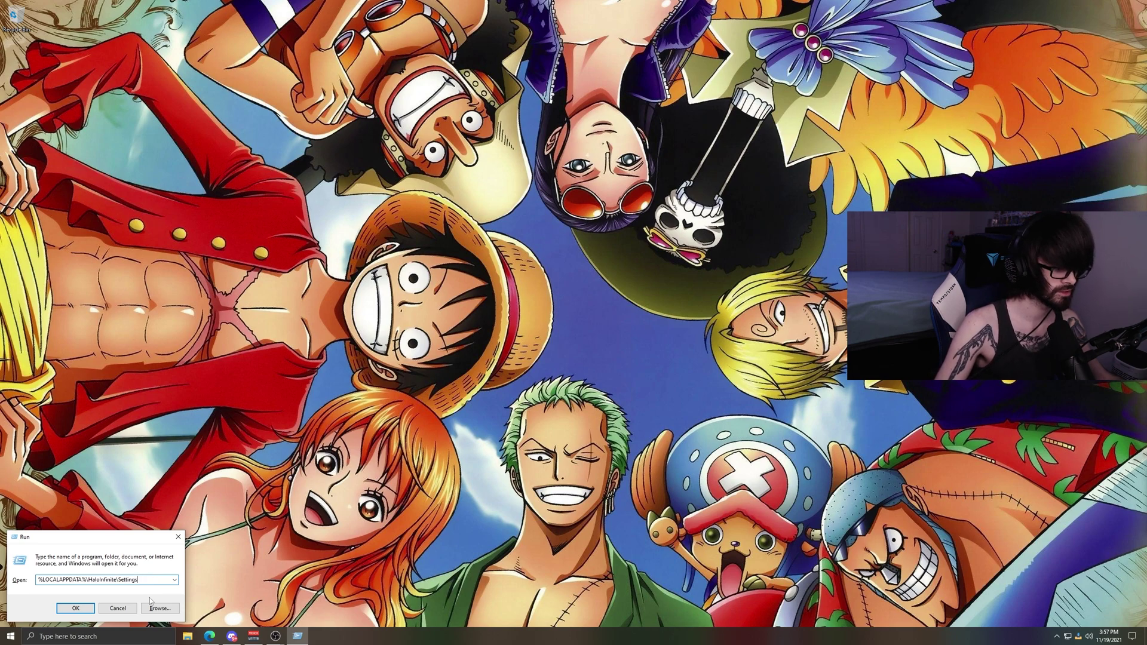
{"action": "left_click", "coordinate": [75, 608]}
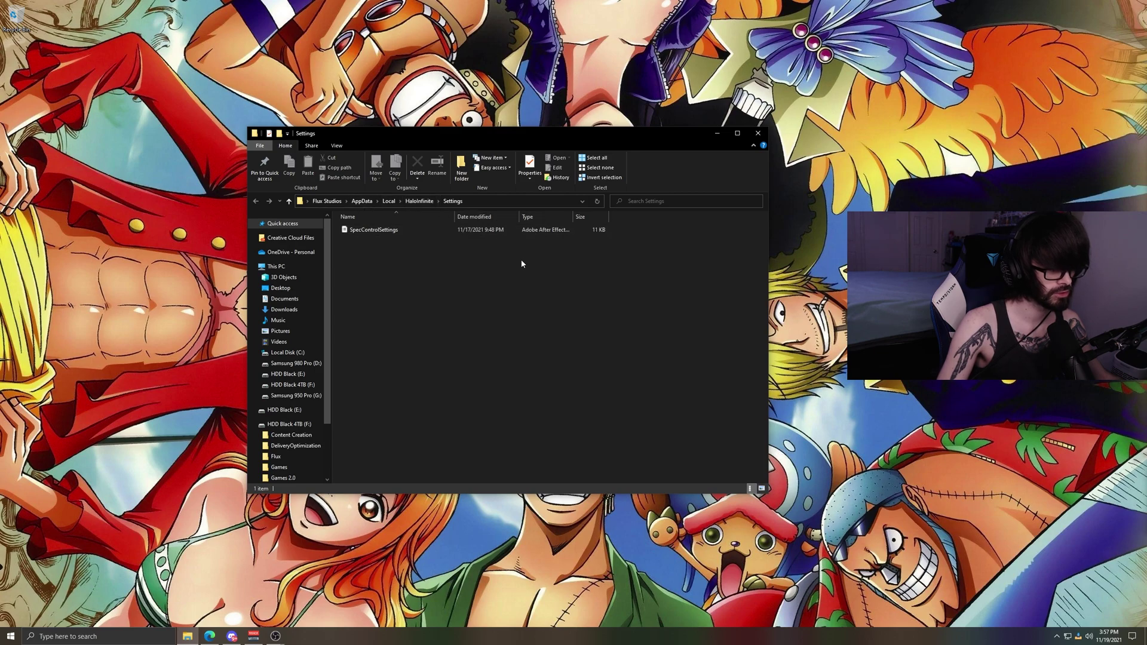
Open the SpecControlSettings file with Notepad
{"action": "left_click", "coordinate": [389, 232]}
{"action": "right_click", "coordinate": [389, 232]}
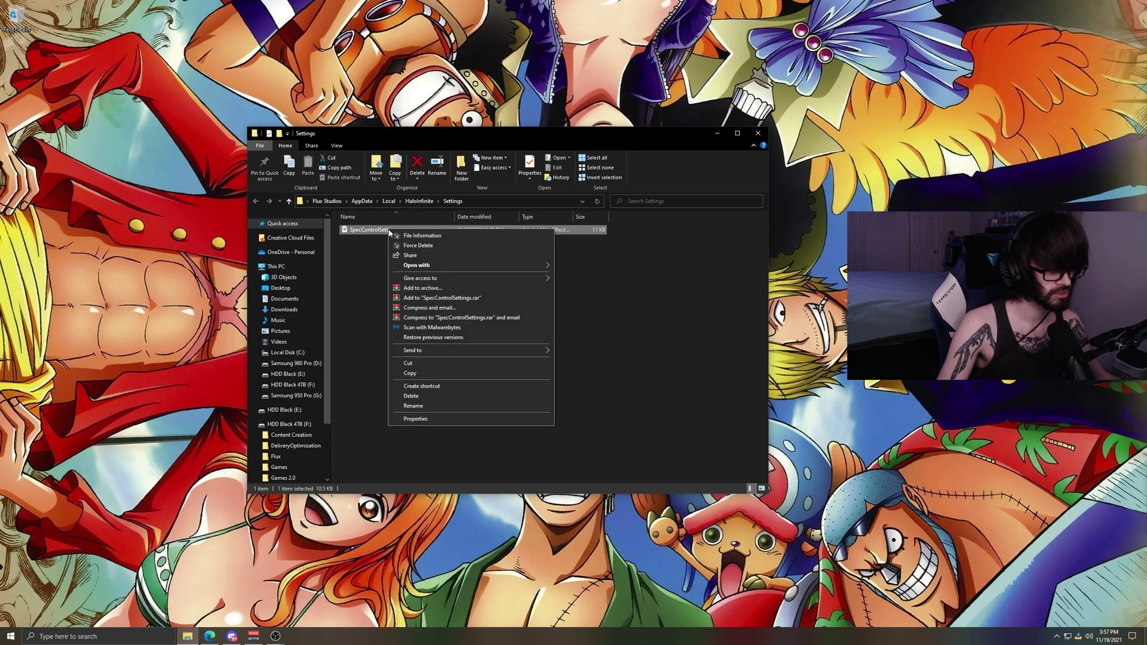
{"action": "left_click", "coordinate": [388, 307]}
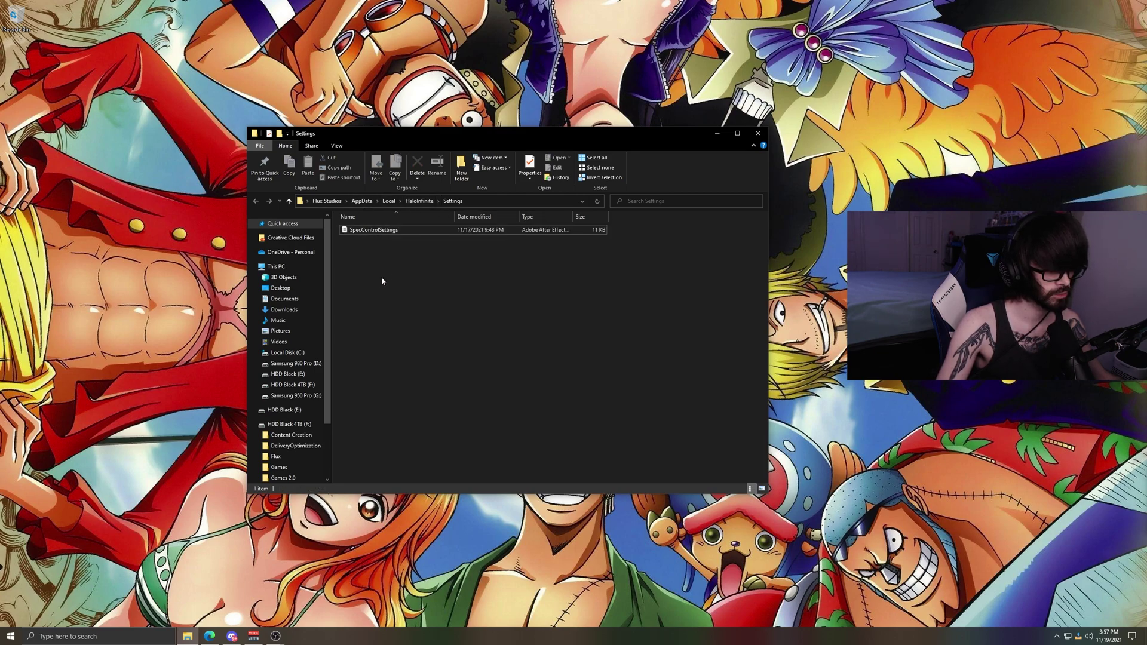
{"action": "right_click", "coordinate": [392, 233]}
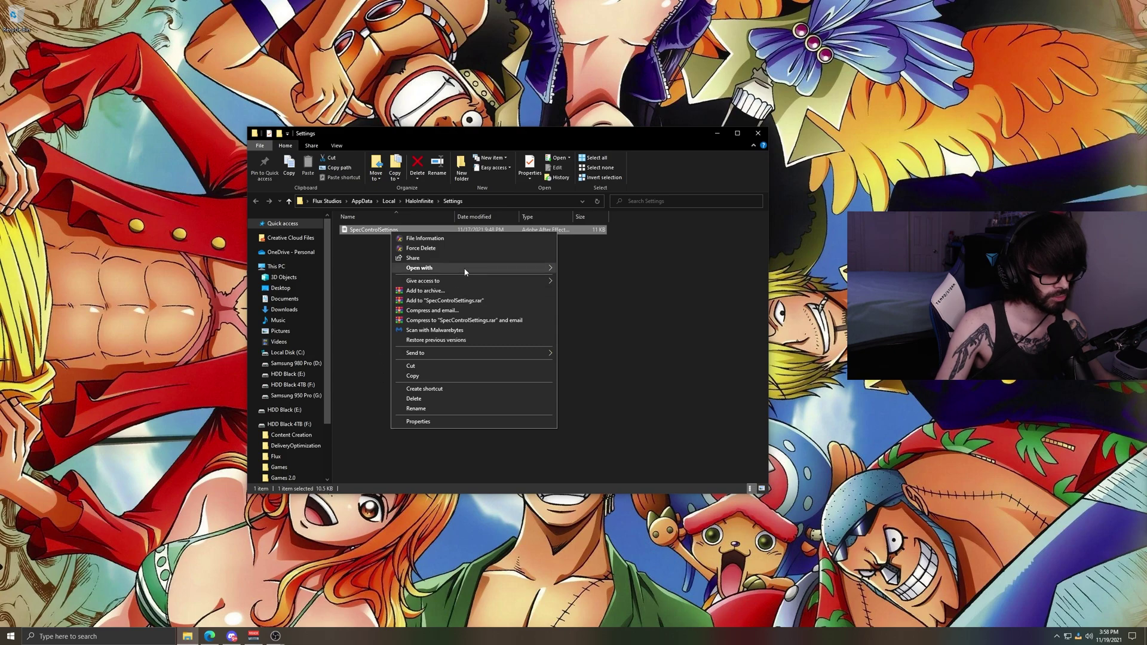
{"action": "mouse_move", "coordinate": [526, 267]}
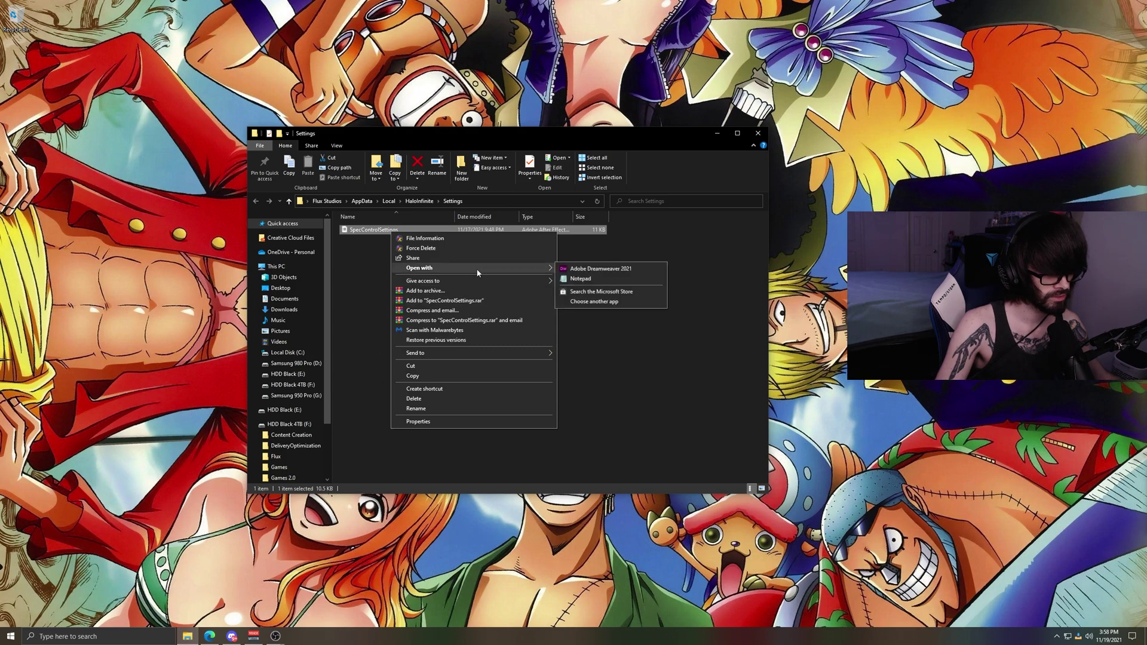
{"action": "left_click", "coordinate": [589, 281]}
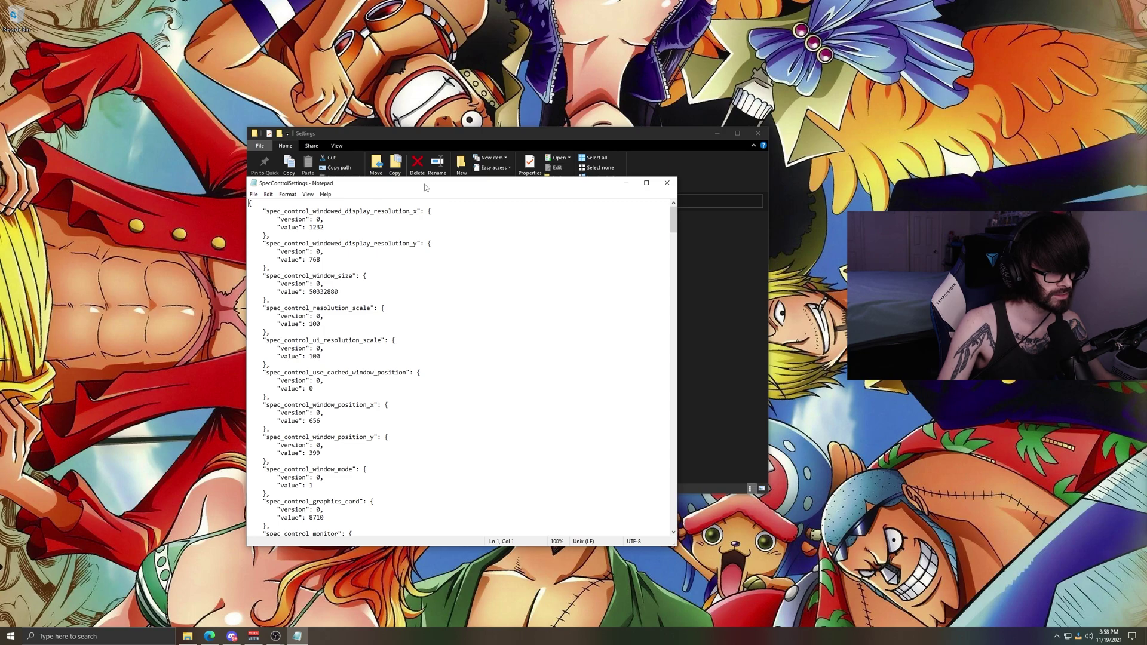
Search the file for "target", check the minimum and target framerate entries, and close both the file and its folder
{"action": "left_click", "coordinate": [261, 203]}
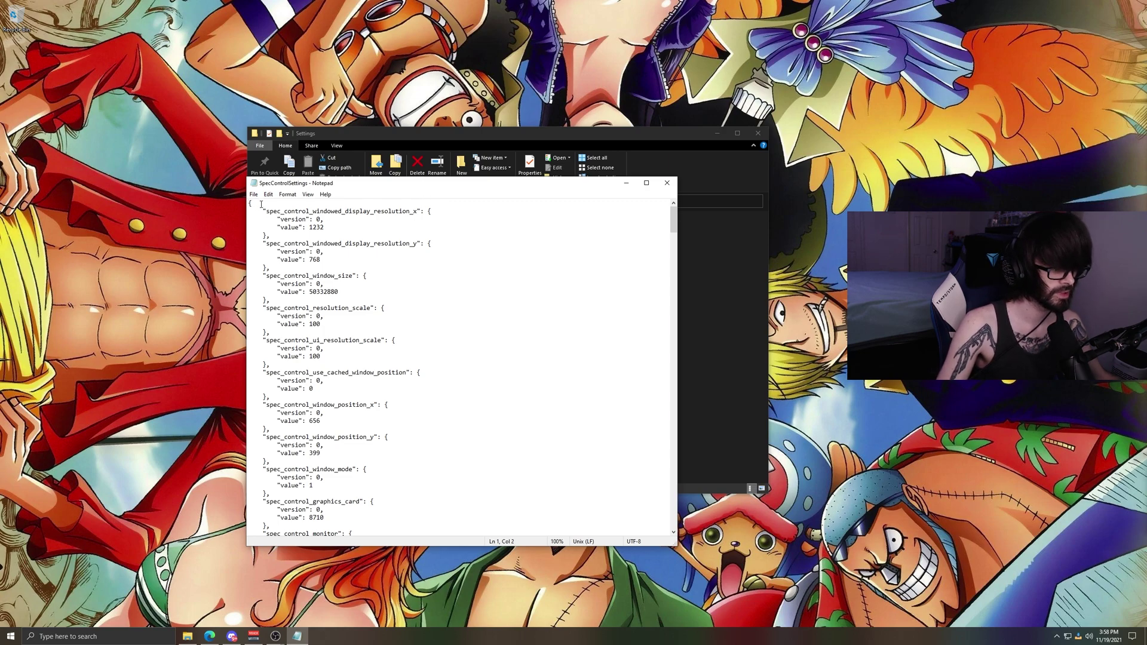
{"action": "key", "text": "ctrl+f"}
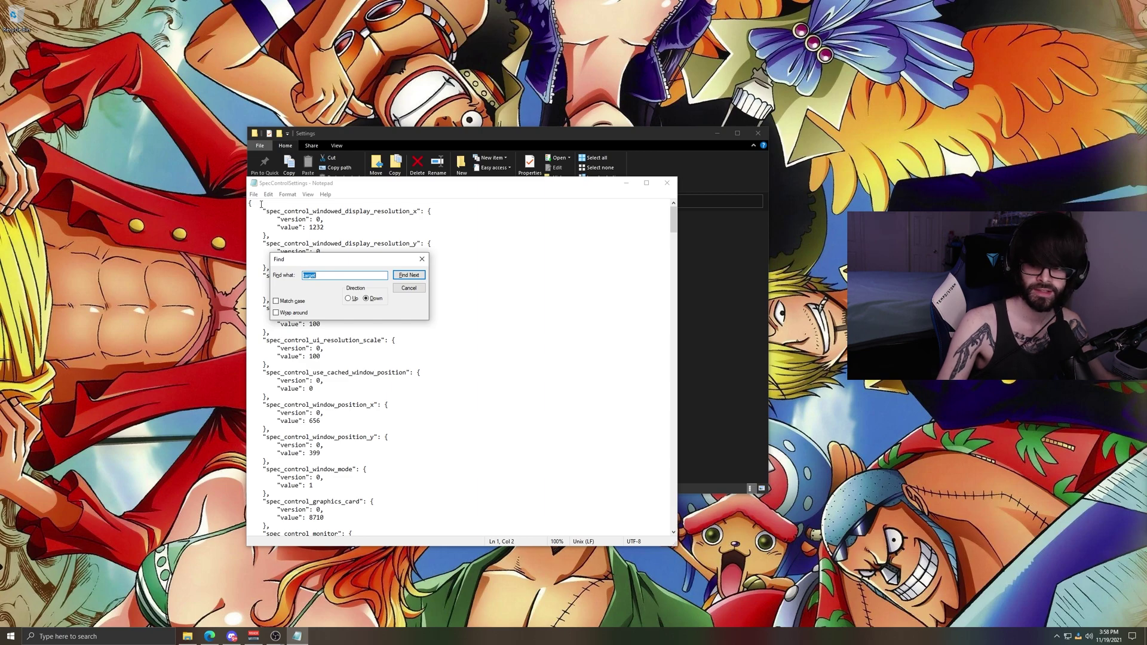
{"action": "key", "text": "Return"}
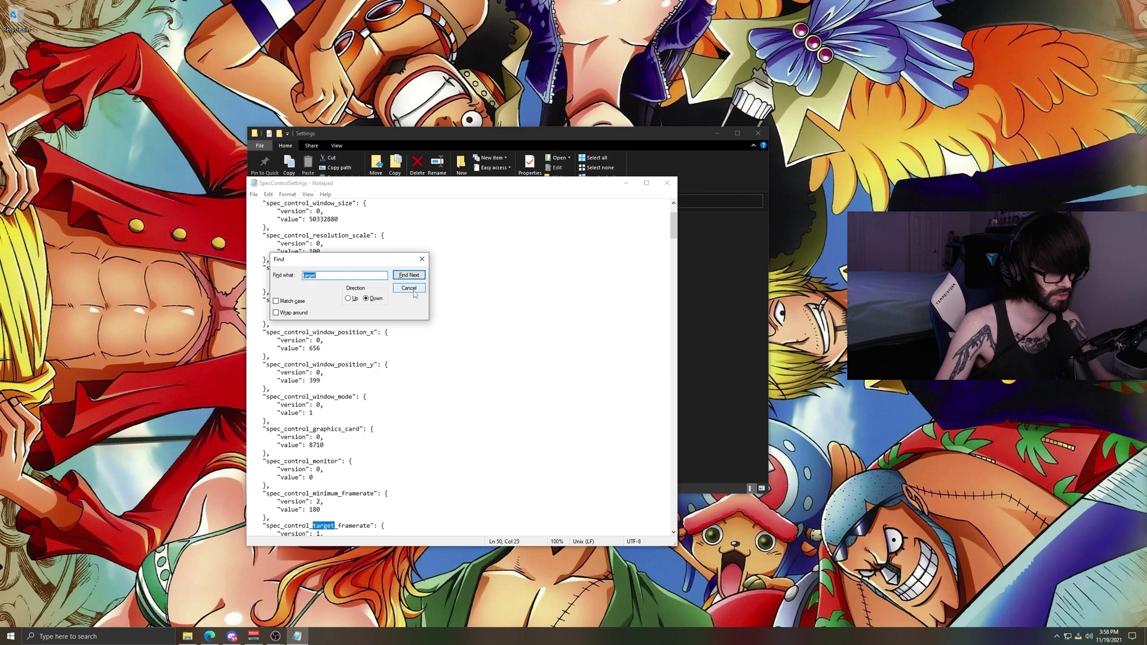
{"action": "left_click", "coordinate": [421, 259]}
{"action": "scroll", "coordinate": [353, 478], "scroll_direction": "down", "scroll_amount": 2}
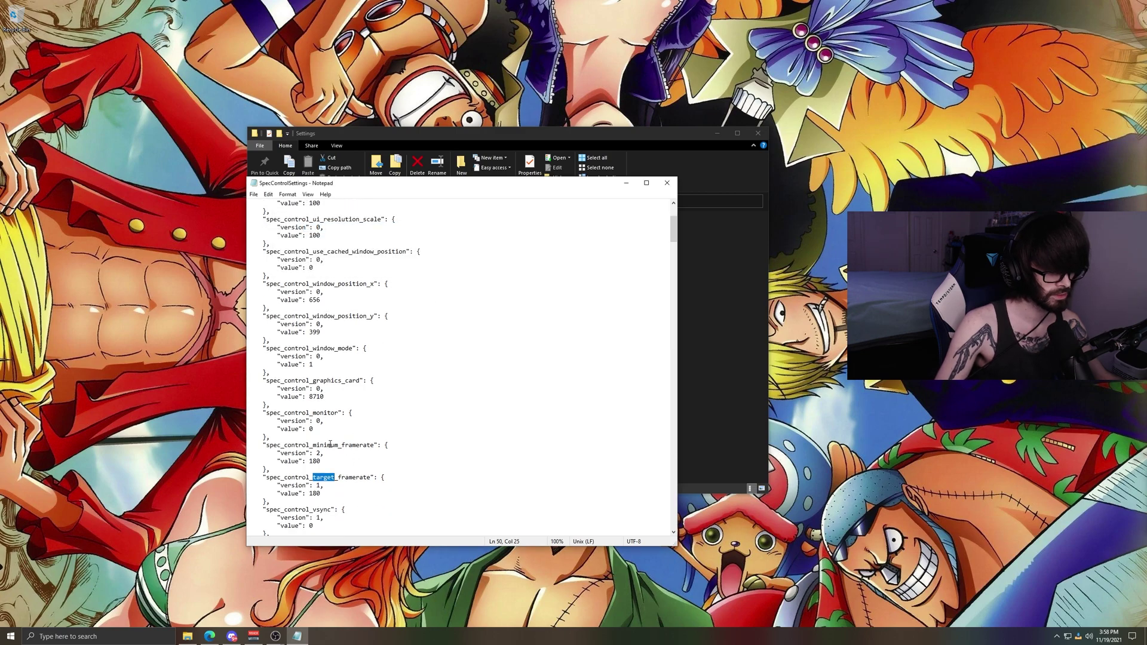
{"action": "left_click", "coordinate": [361, 486]}
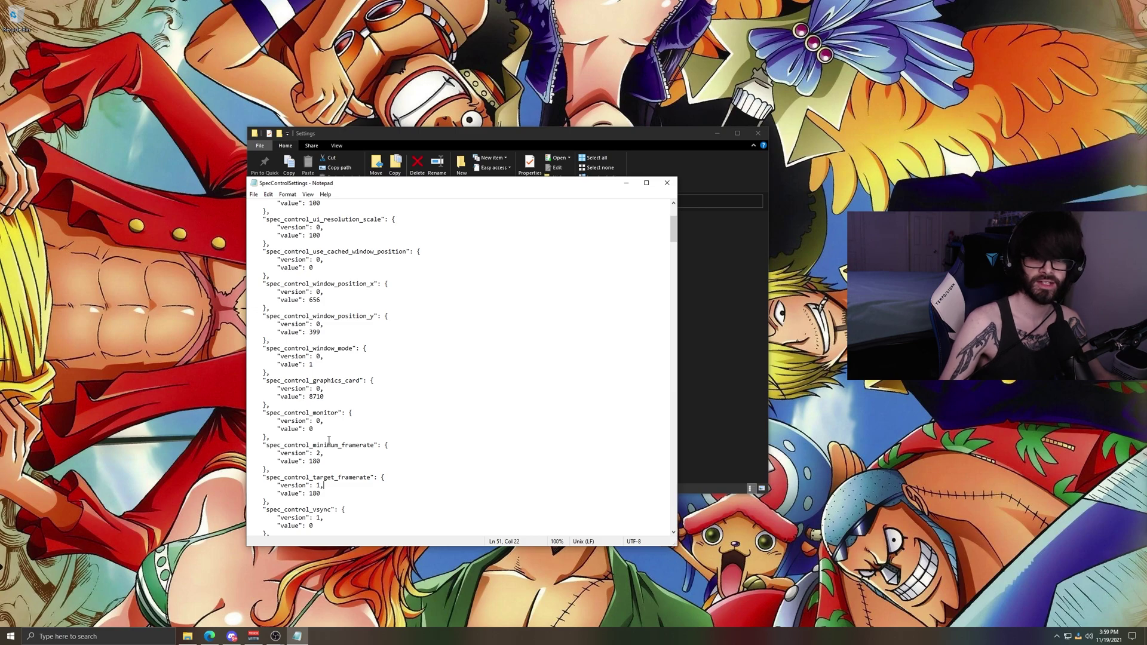
{"action": "scroll", "coordinate": [329, 440], "scroll_direction": "down", "scroll_amount": 1}
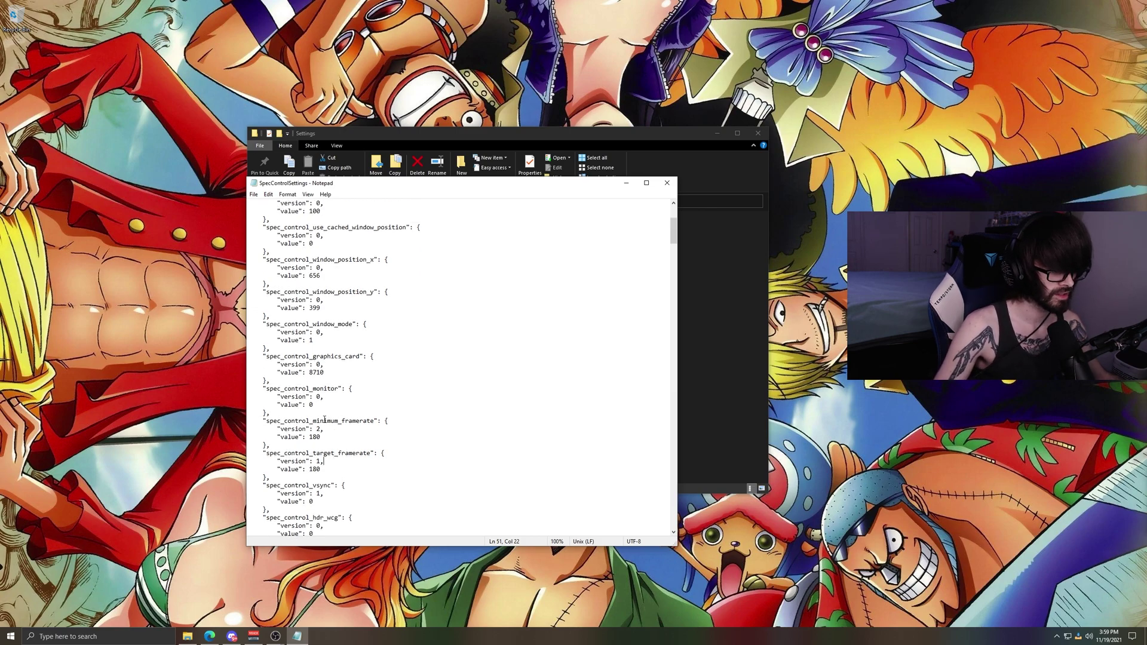
{"action": "left_click", "coordinate": [666, 183]}
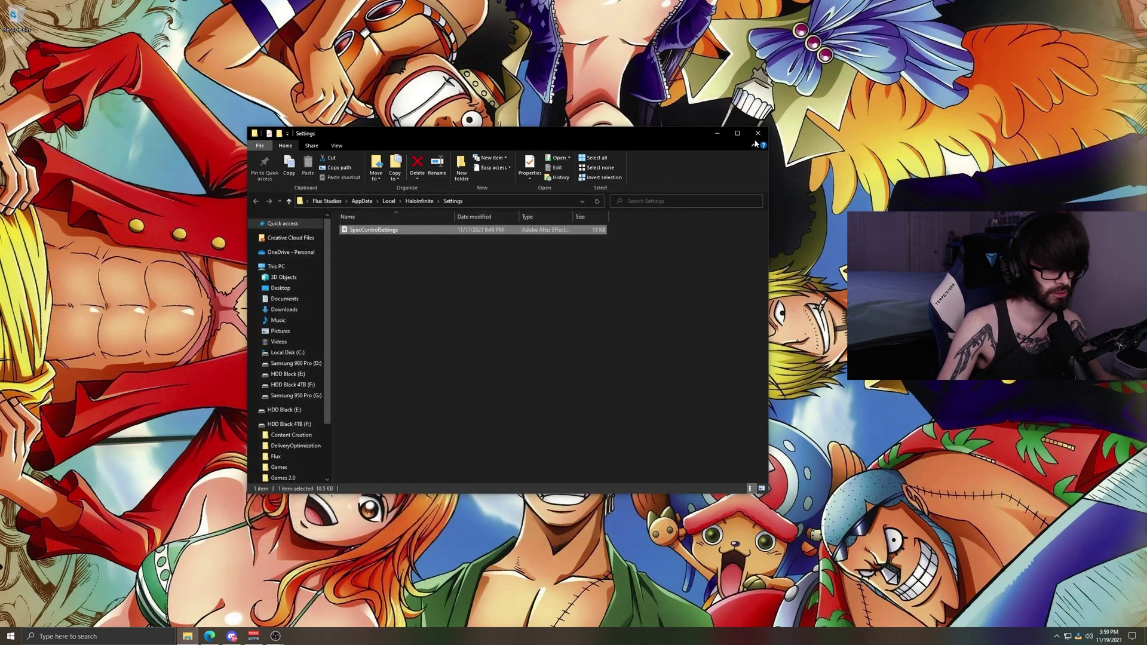
{"action": "left_click", "coordinate": [755, 136]}
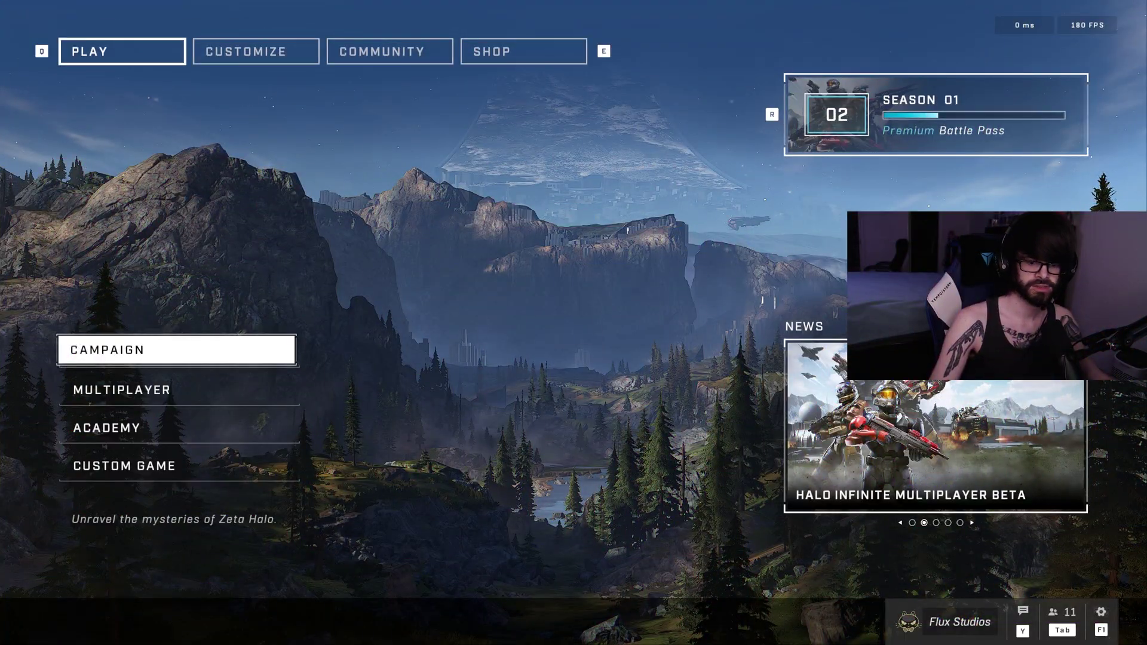
Switch to Halo Infinite and open its Video settings
{"action": "left_click", "coordinate": [1102, 632]}
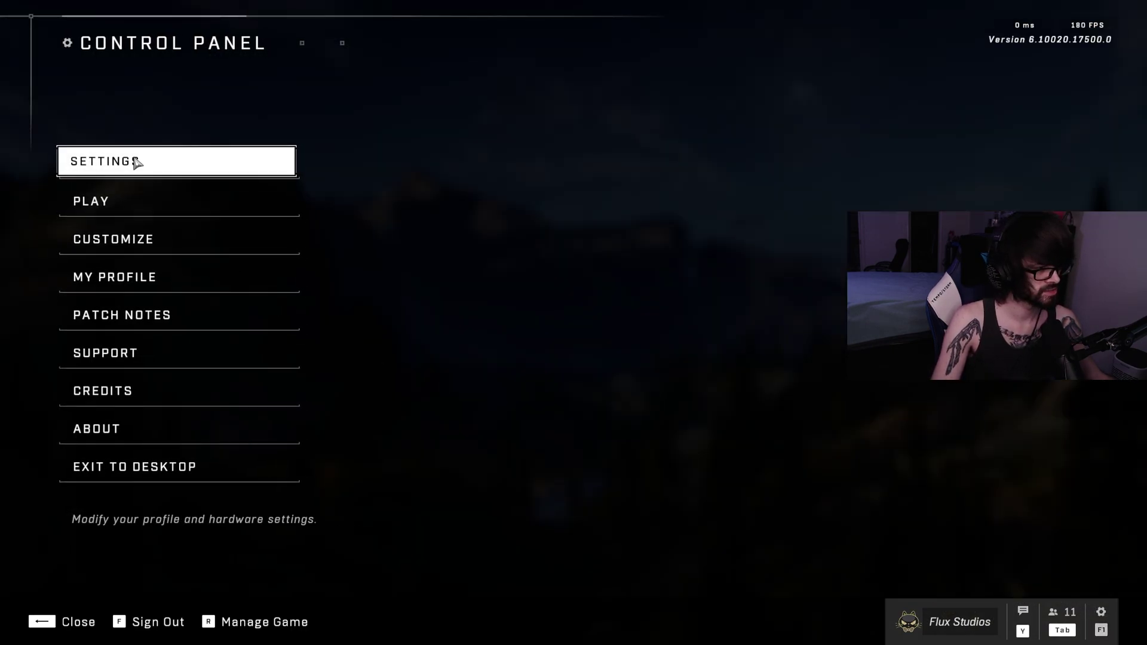
{"action": "left_click", "coordinate": [141, 165]}
{"action": "left_click", "coordinate": [466, 87]}
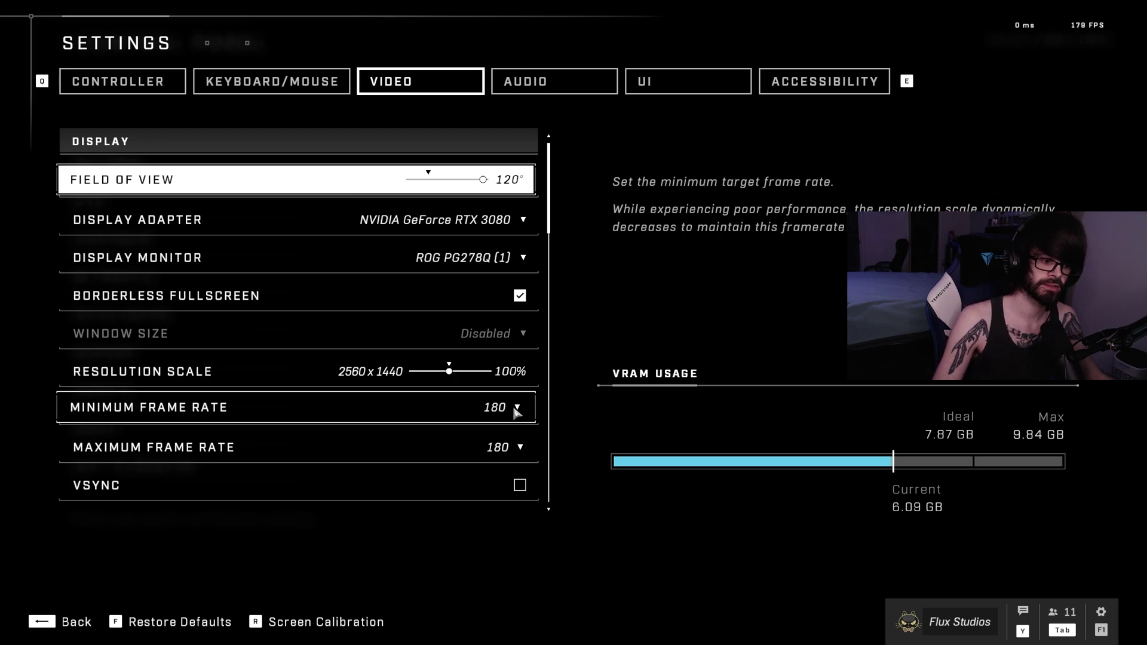
Examine the display and graphics settings, from the frame rate limits through to Animation Quality
{"action": "scroll", "coordinate": [517, 412], "scroll_direction": "down", "scroll_amount": 8}
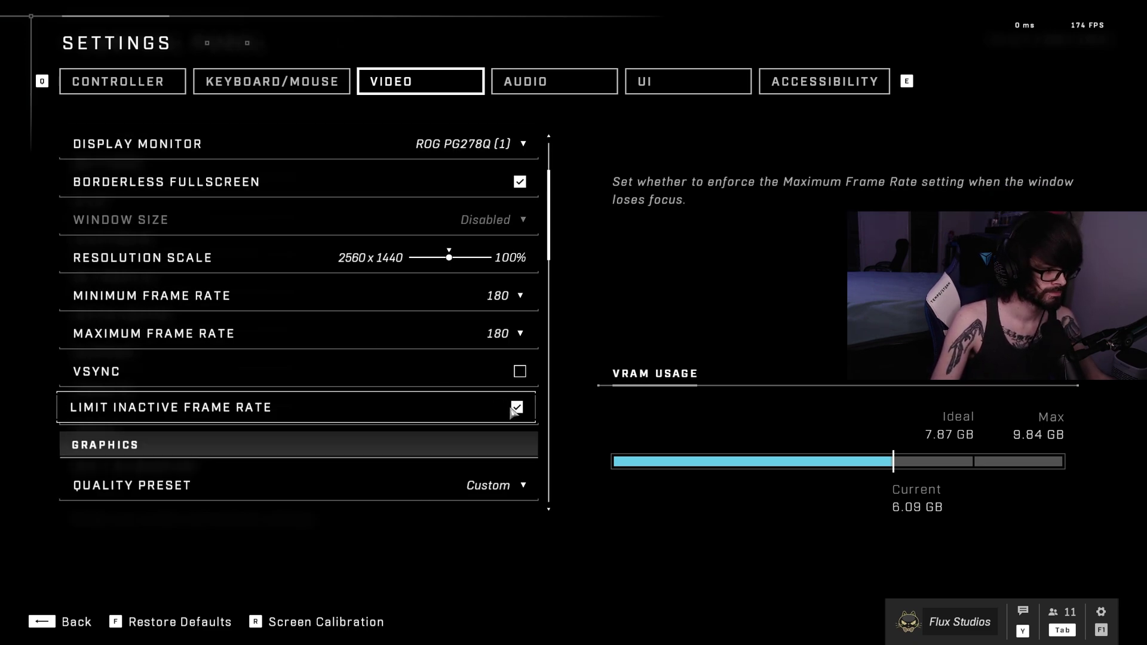
{"action": "scroll", "coordinate": [406, 311], "scroll_direction": "down", "scroll_amount": 1}
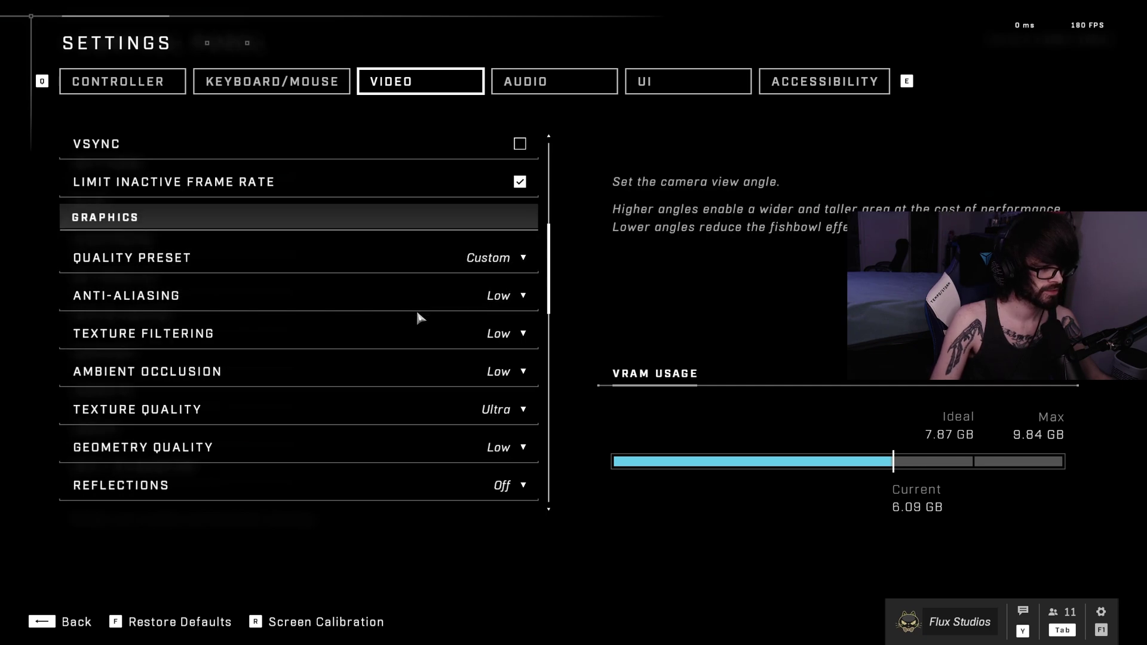
{"action": "scroll", "coordinate": [416, 308], "scroll_direction": "down", "scroll_amount": 1}
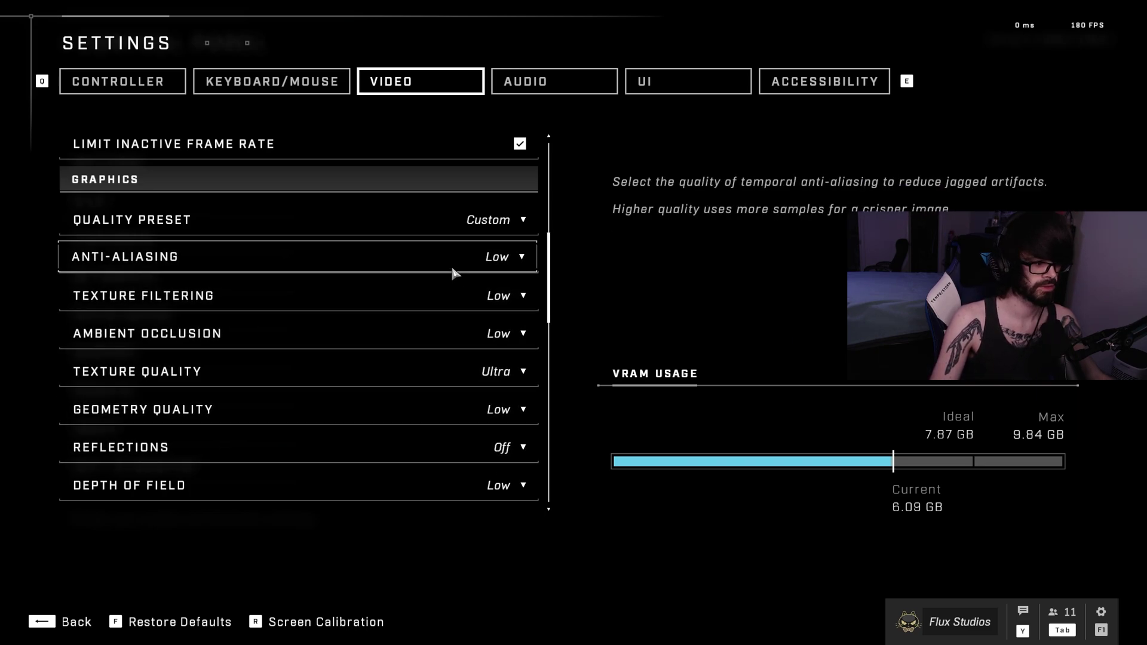
{"action": "scroll", "coordinate": [423, 286], "scroll_direction": "down", "scroll_amount": 3}
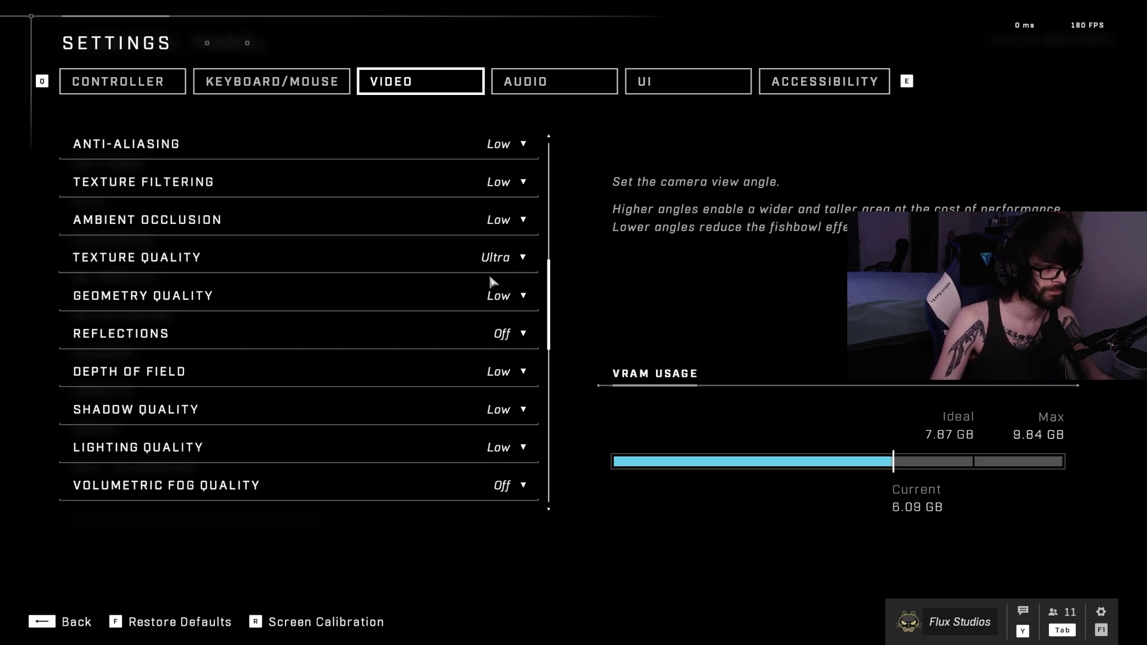
{"action": "scroll", "coordinate": [235, 287], "scroll_direction": "down", "scroll_amount": 1}
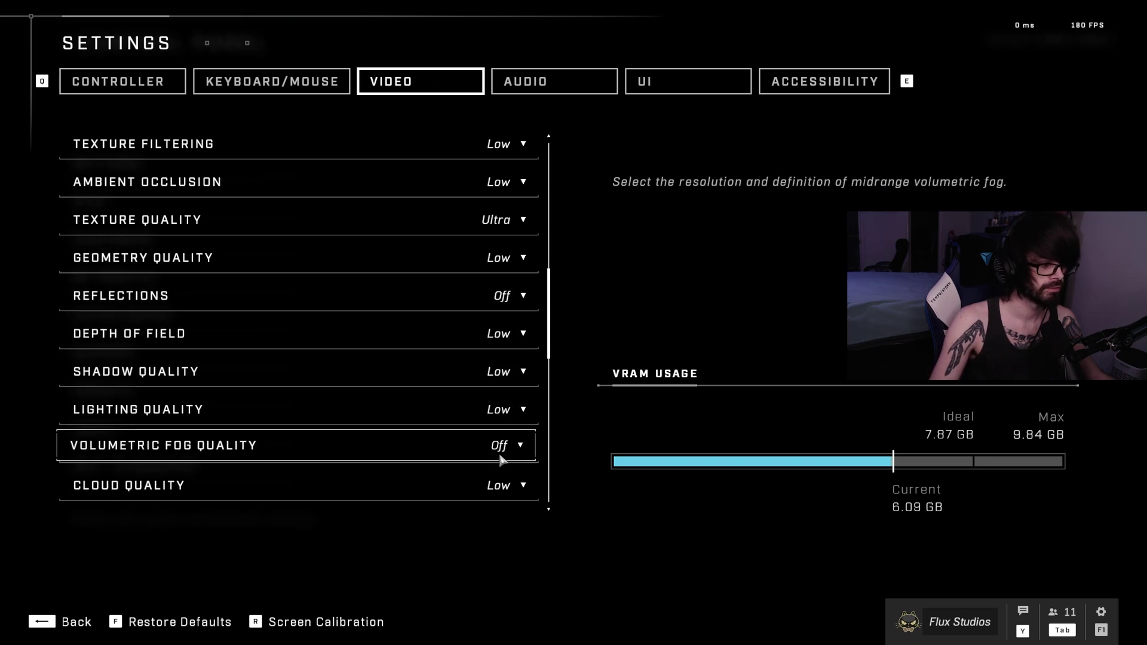
{"action": "scroll", "coordinate": [500, 459], "scroll_direction": "down", "scroll_amount": 3}
{"action": "scroll", "coordinate": [508, 416], "scroll_direction": "down", "scroll_amount": 1}
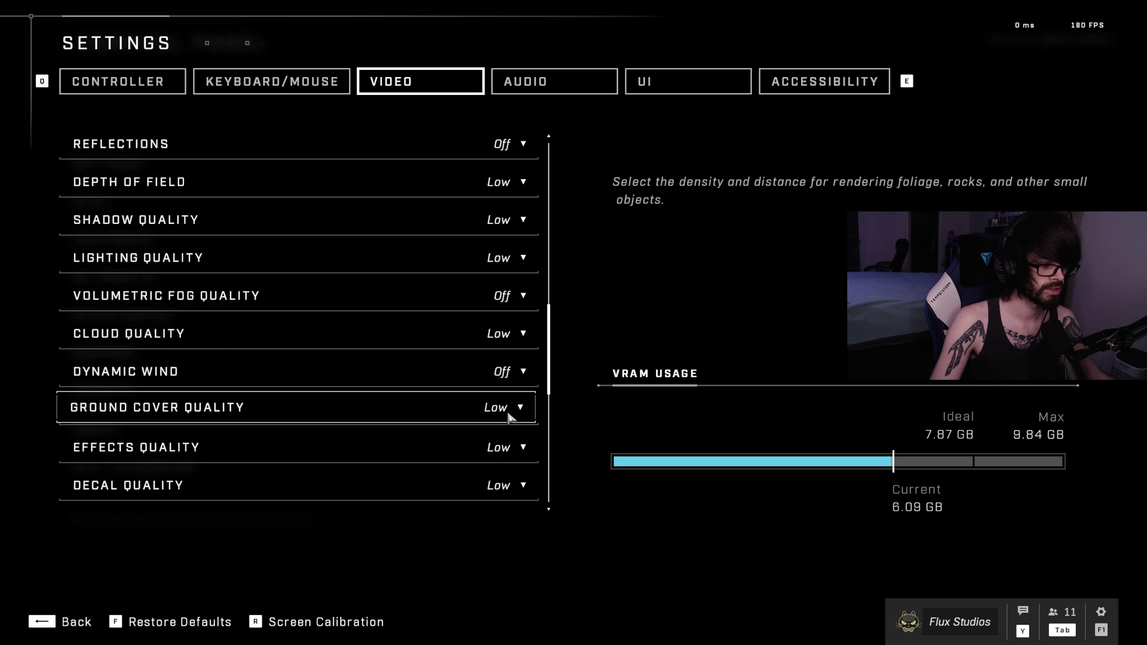
{"action": "scroll", "coordinate": [508, 416], "scroll_direction": "up", "scroll_amount": 1}
{"action": "scroll", "coordinate": [511, 409], "scroll_direction": "down", "scroll_amount": 4}
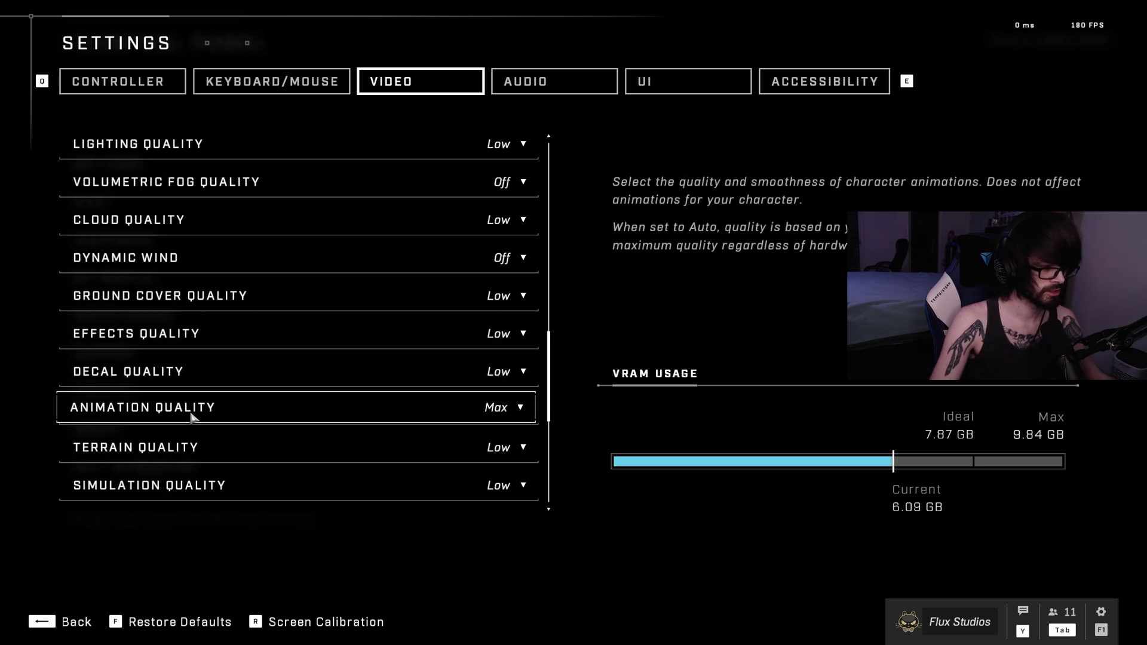
Check the options offered for Animation Quality, review the remaining graphics and sensory settings, and return to the Control Panel
{"action": "left_click", "coordinate": [503, 416]}
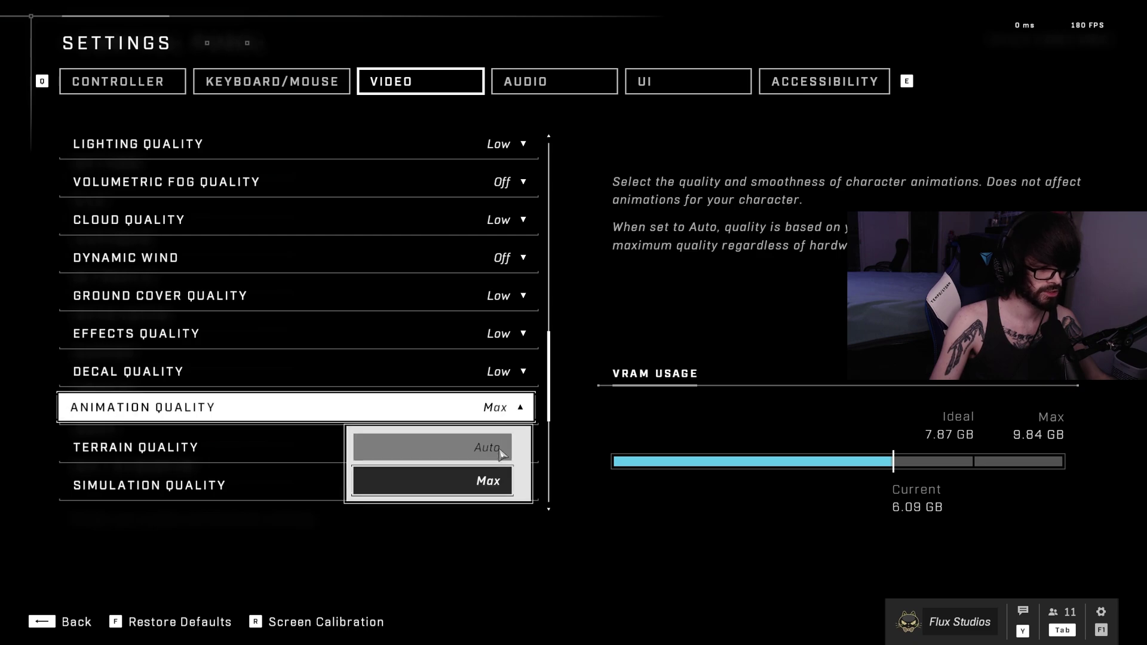
{"action": "left_click", "coordinate": [588, 407]}
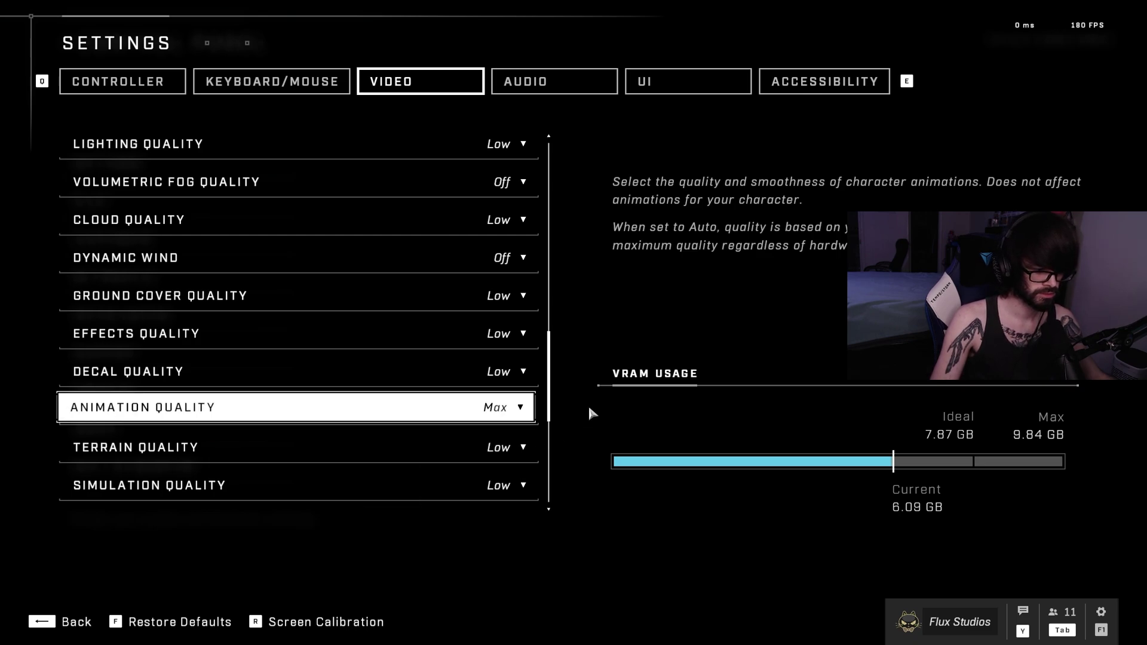
{"action": "scroll", "coordinate": [394, 428], "scroll_direction": "down", "scroll_amount": 4}
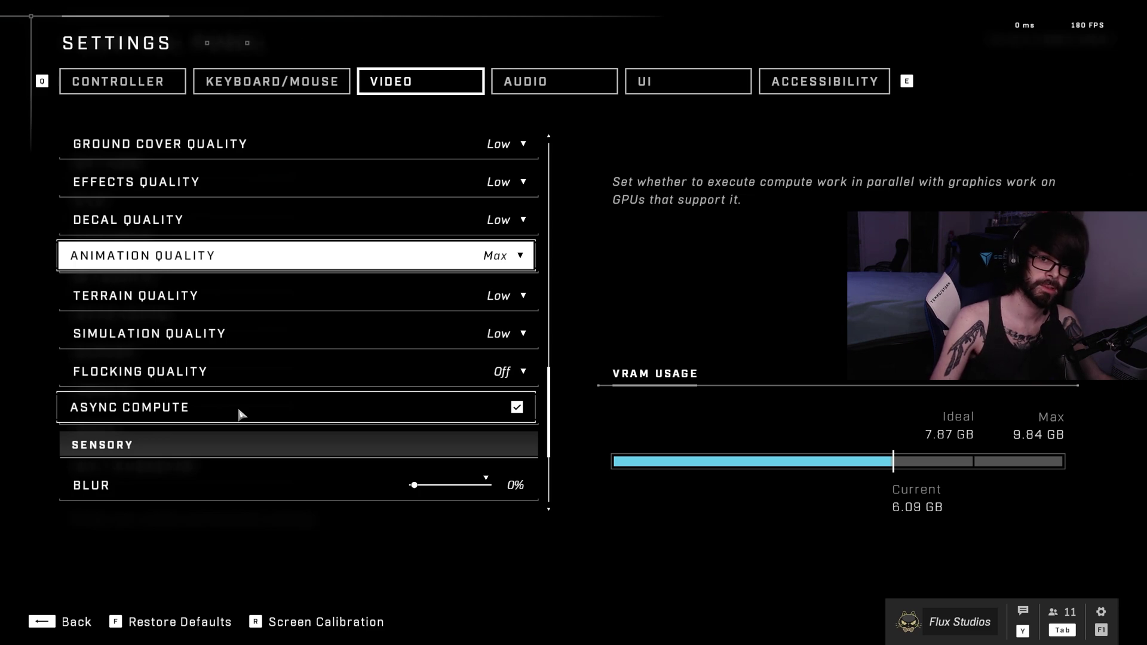
{"action": "scroll", "coordinate": [239, 406], "scroll_direction": "down", "scroll_amount": 5}
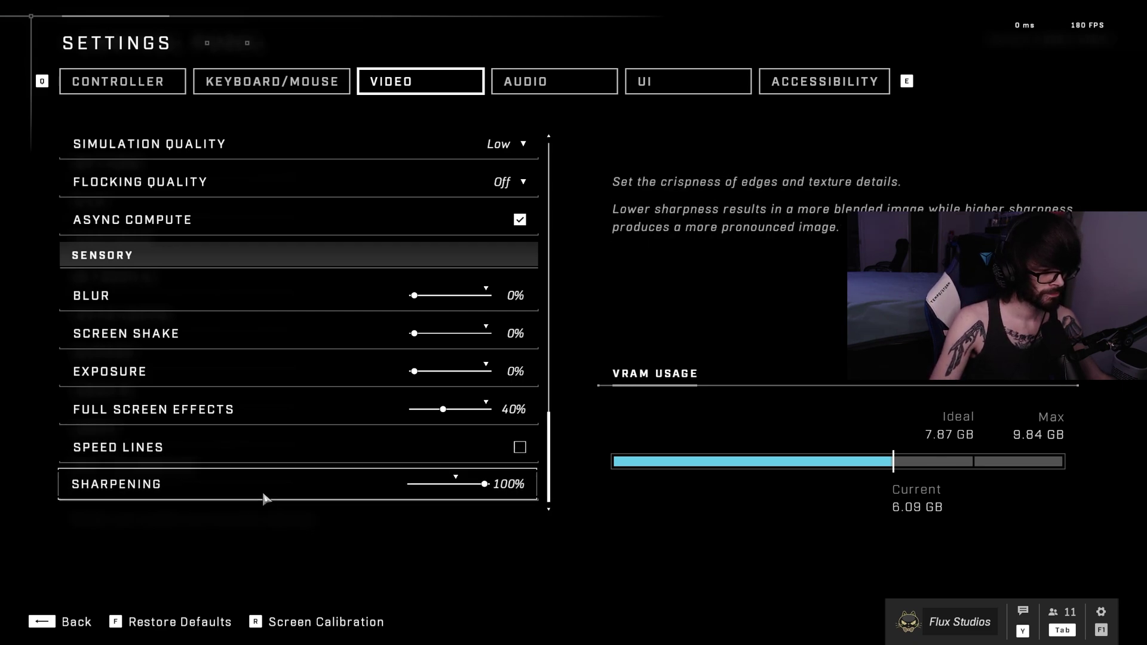
{"action": "left_click", "coordinate": [66, 622]}
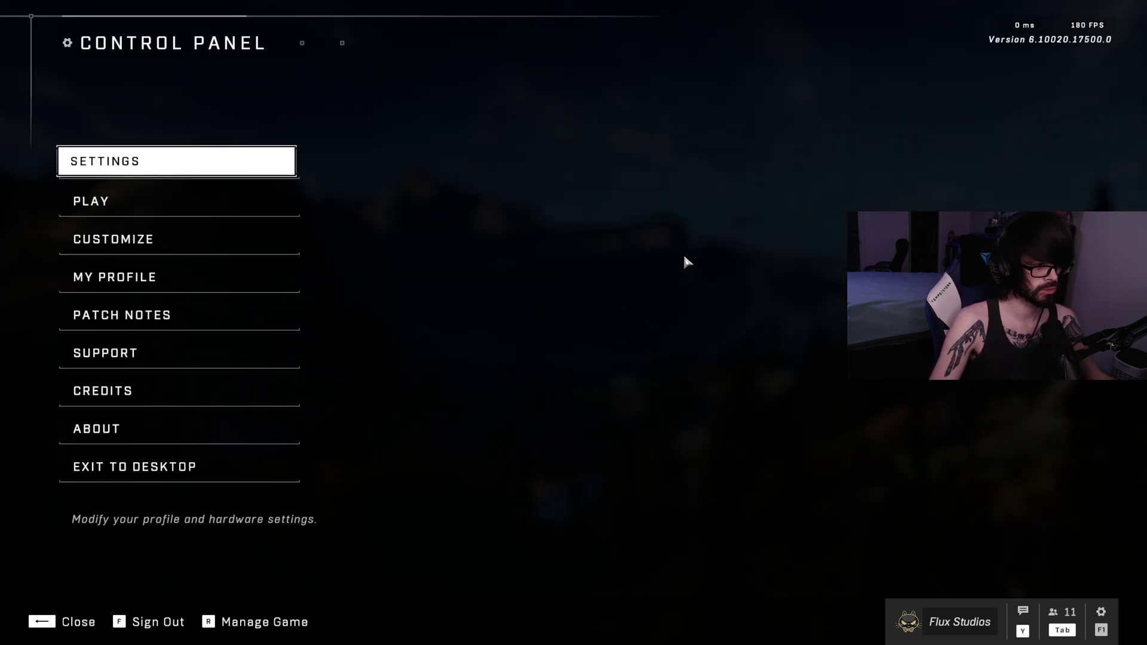
Open Manage Game and deselect the Multiplayer HD Content Pack so that it is marked for uninstalling
{"action": "left_click", "coordinate": [255, 624]}
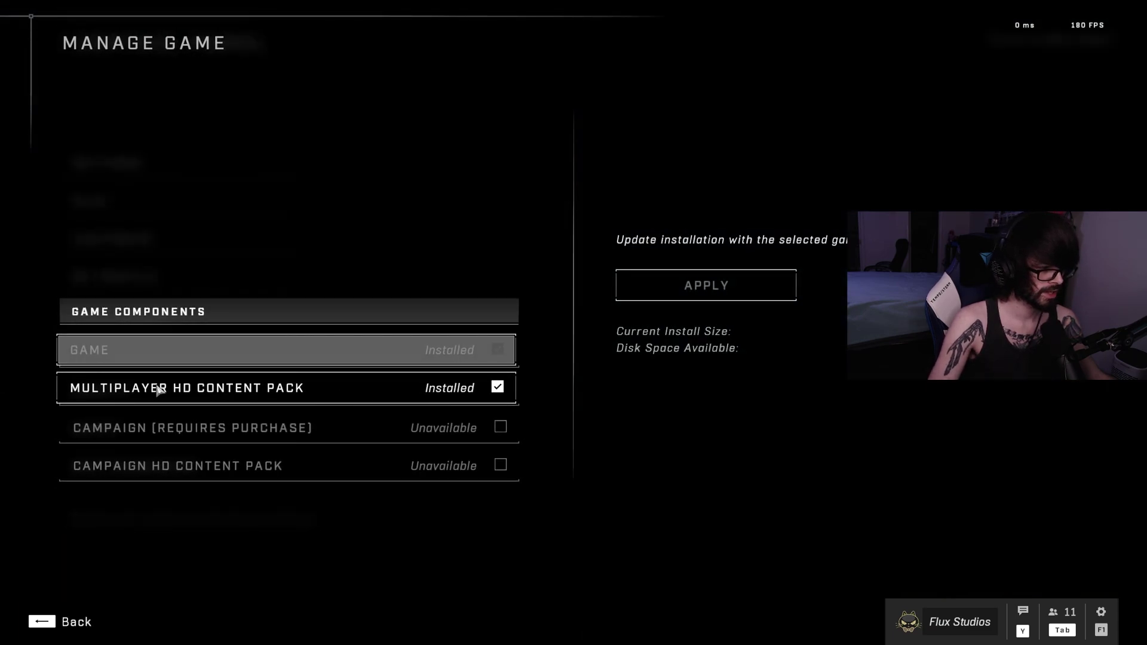
{"action": "left_click", "coordinate": [290, 393]}
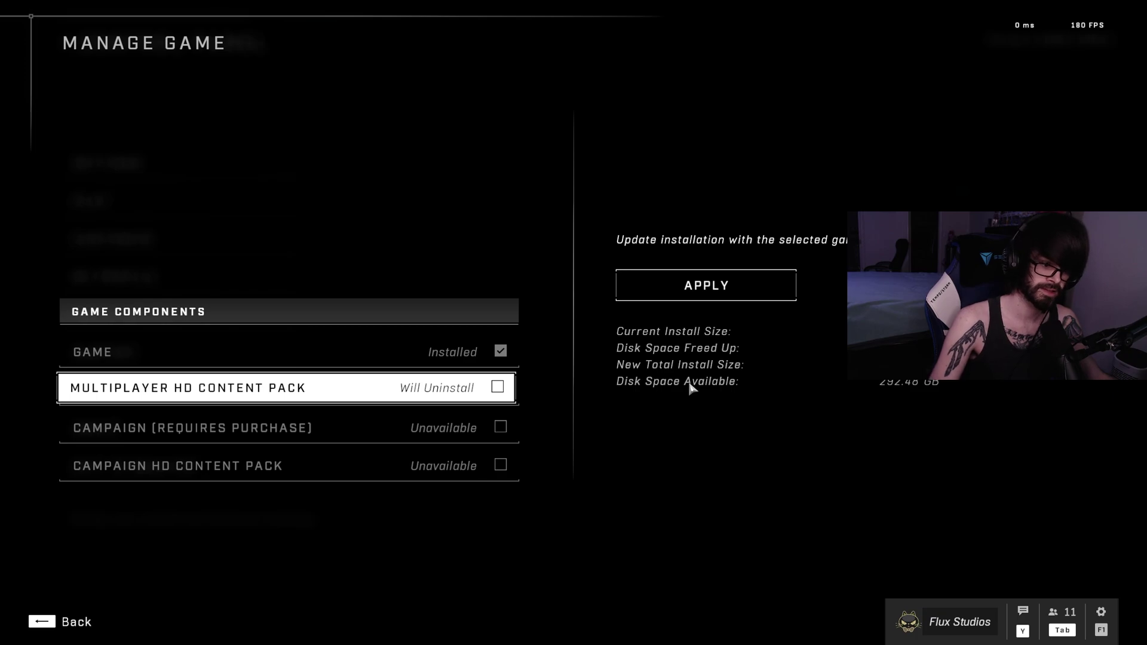
Leave Manage Game without applying the content pack removal, close the Control Panel and dismiss the Battle Pass & Shop news
{"action": "left_click", "coordinate": [95, 631]}
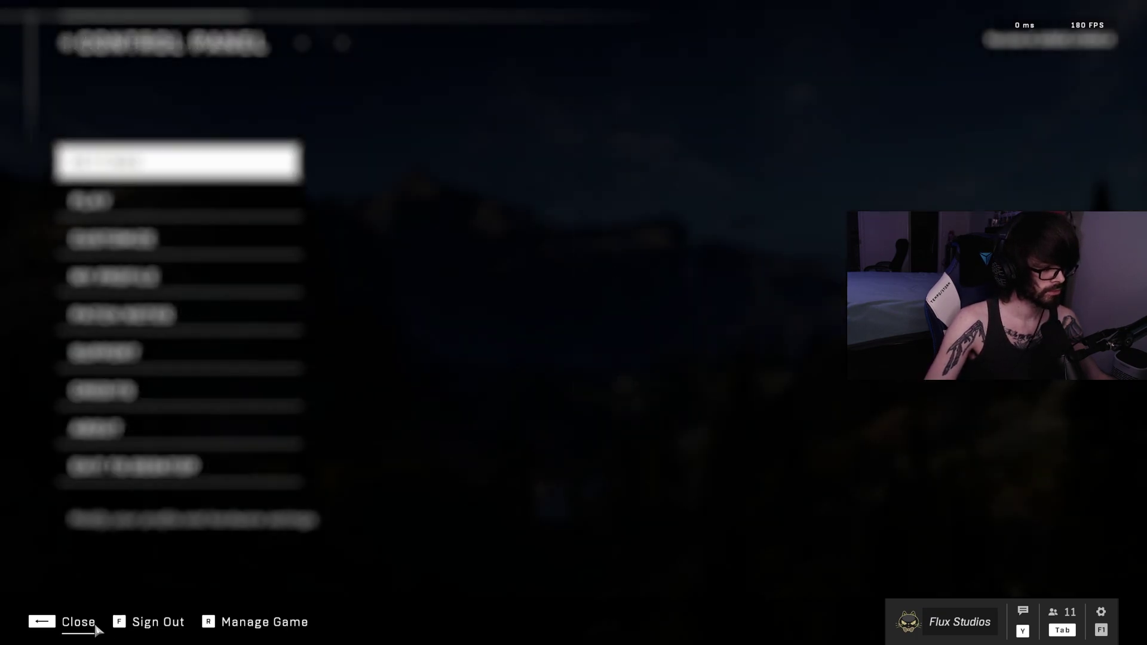
{"action": "left_click", "coordinate": [89, 623]}
{"action": "left_click", "coordinate": [799, 352]}
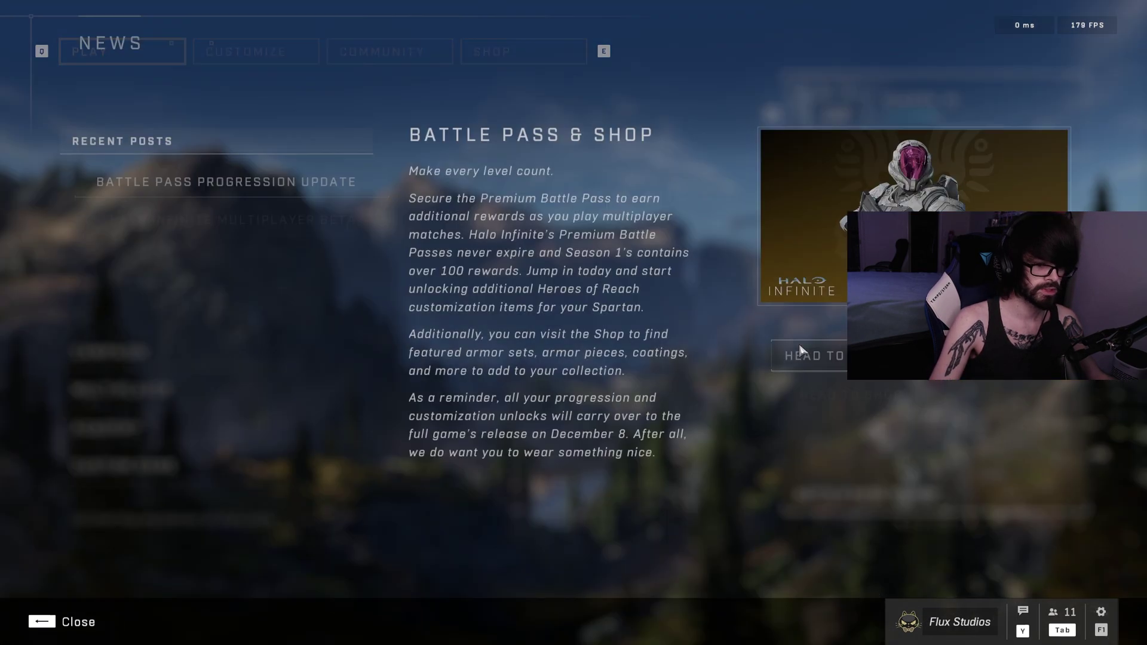
{"action": "key", "text": "Escape"}
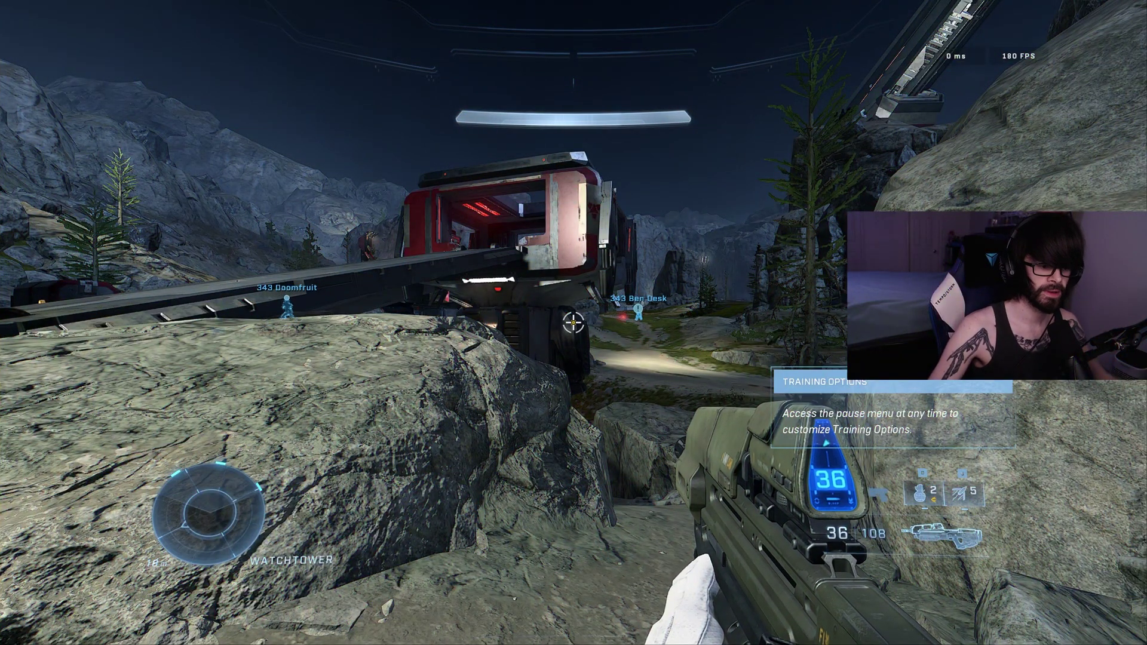
{"action": "key", "text": "a"}
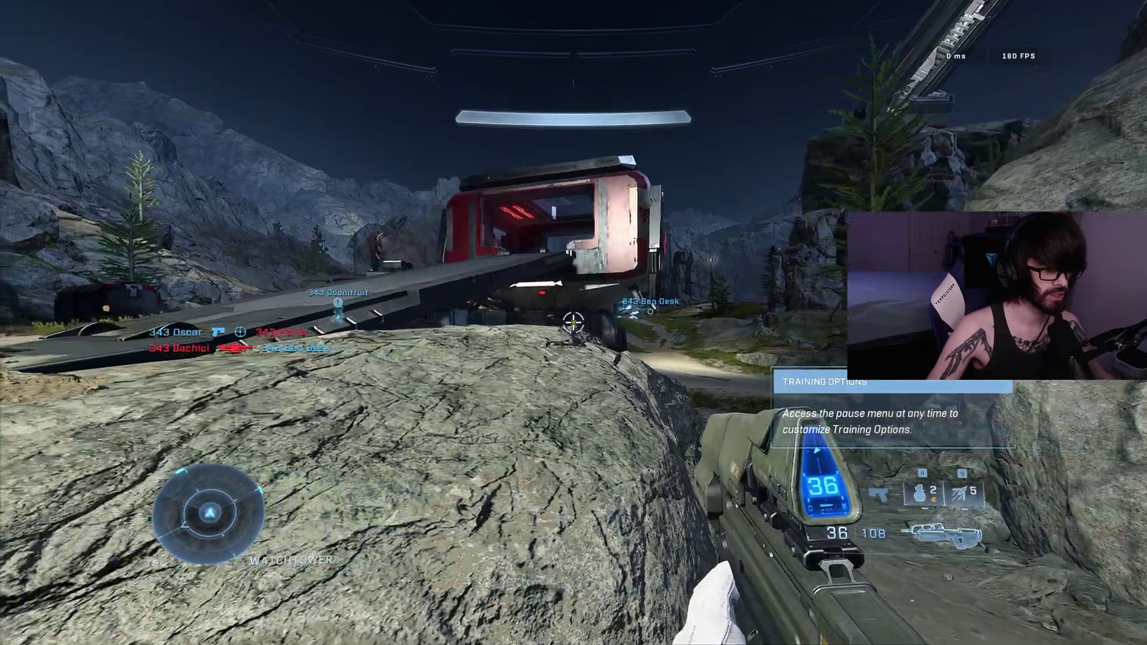
{"action": "key", "text": "w"}
{"action": "key", "text": "shift"}
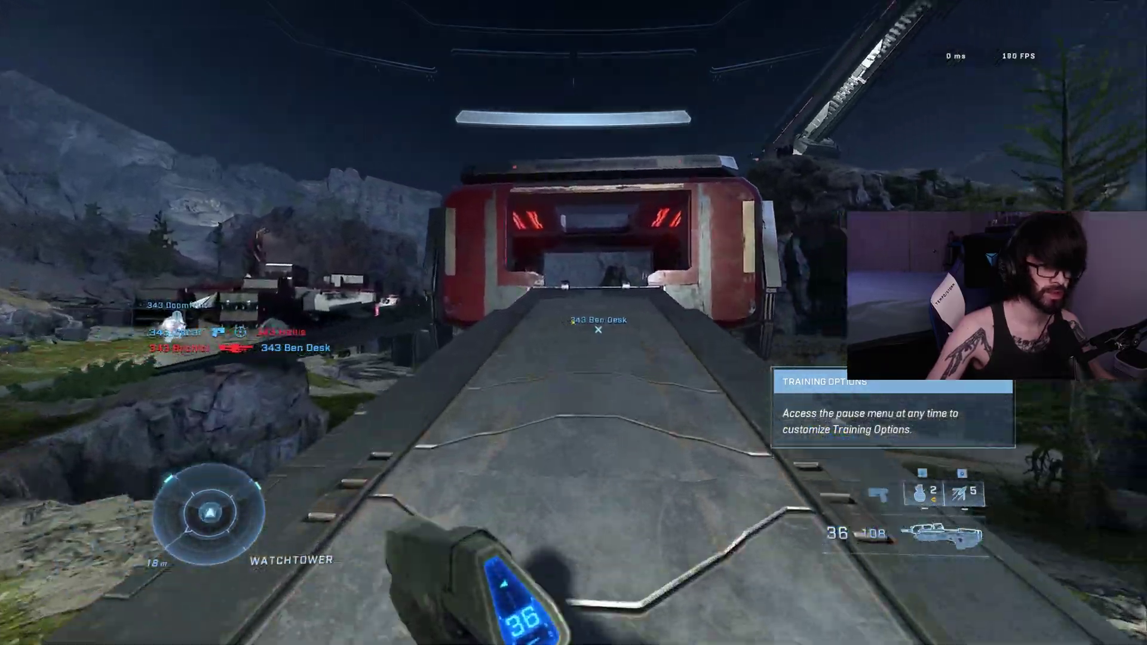
{"action": "key", "text": "w"}
{"action": "key", "text": "s"}
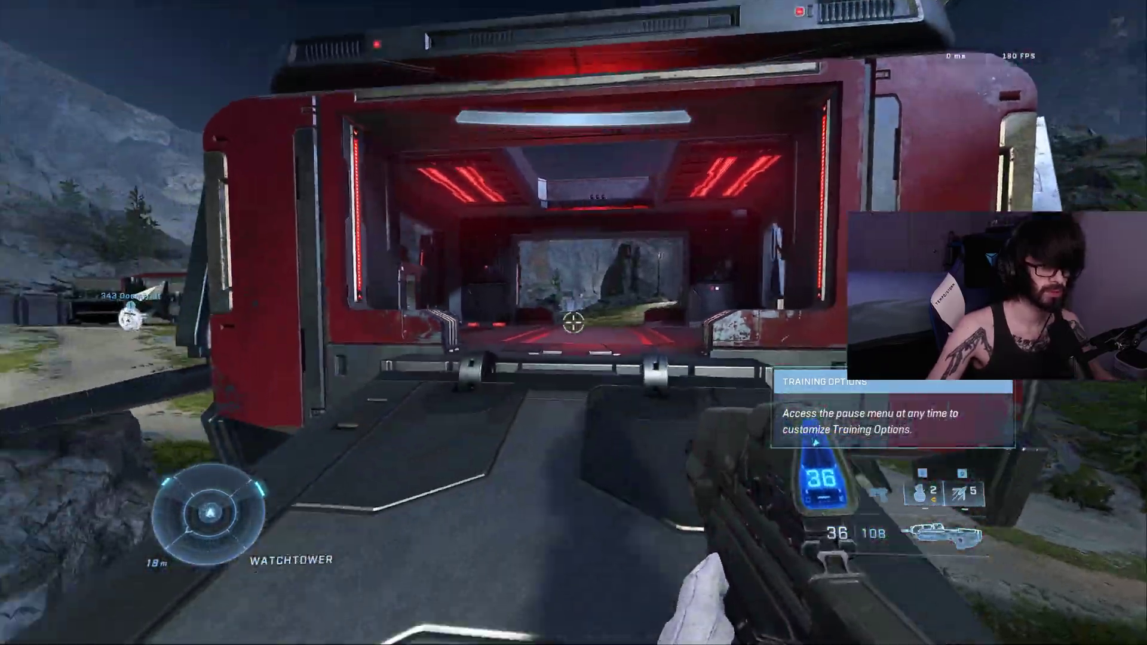
{"action": "key", "text": "w"}
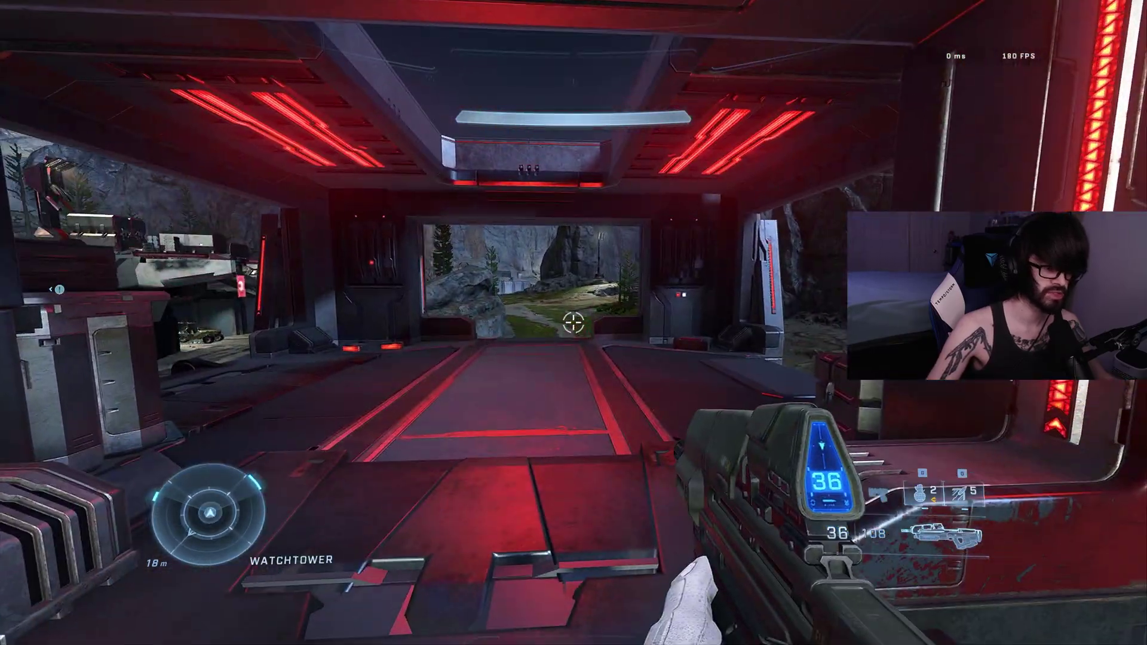
{"action": "key", "text": "w"}
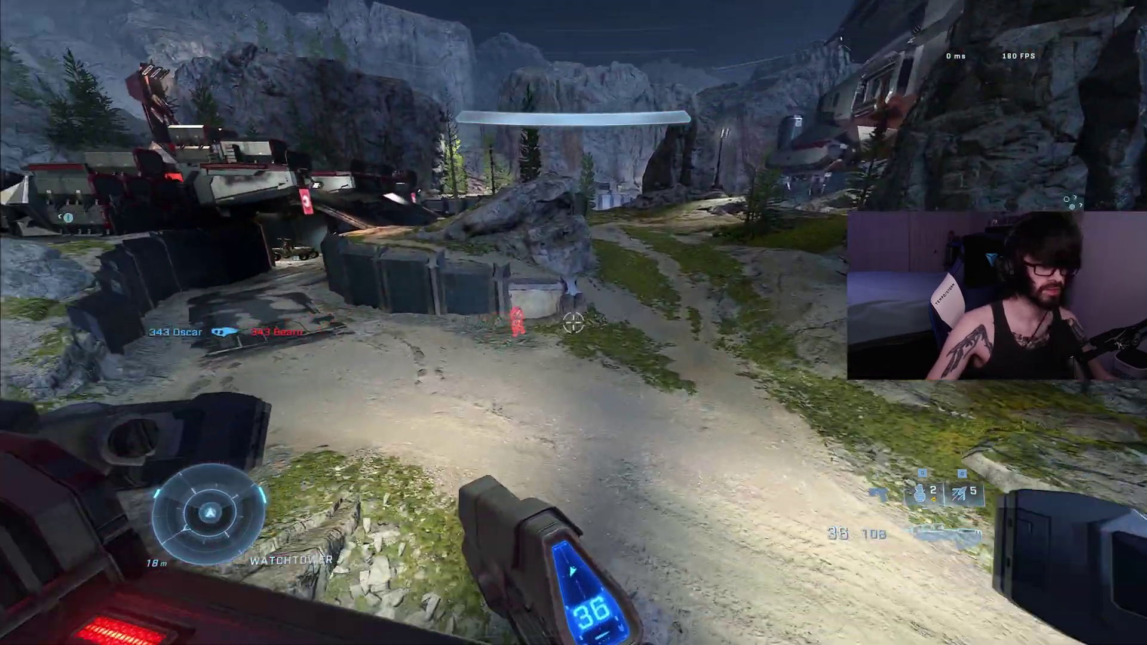
{"action": "left_click", "coordinate": [574, 323]}
{"action": "left_click", "coordinate": [574, 323]}
{"action": "key", "text": "s"}
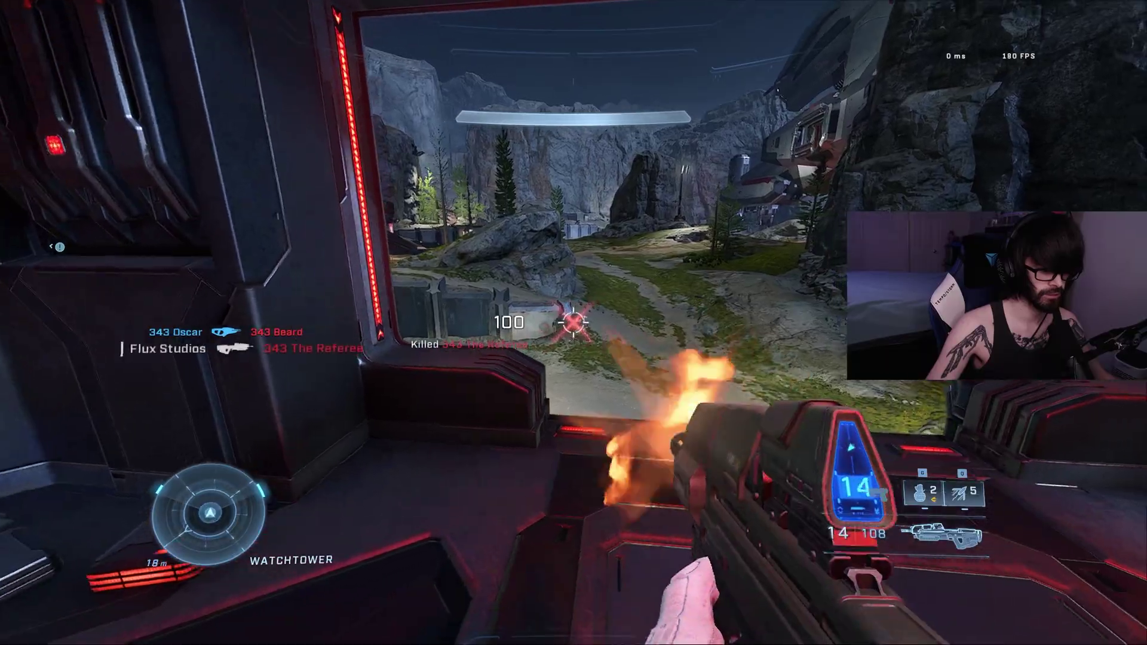
{"action": "key", "text": "r"}
{"action": "key", "text": "w"}
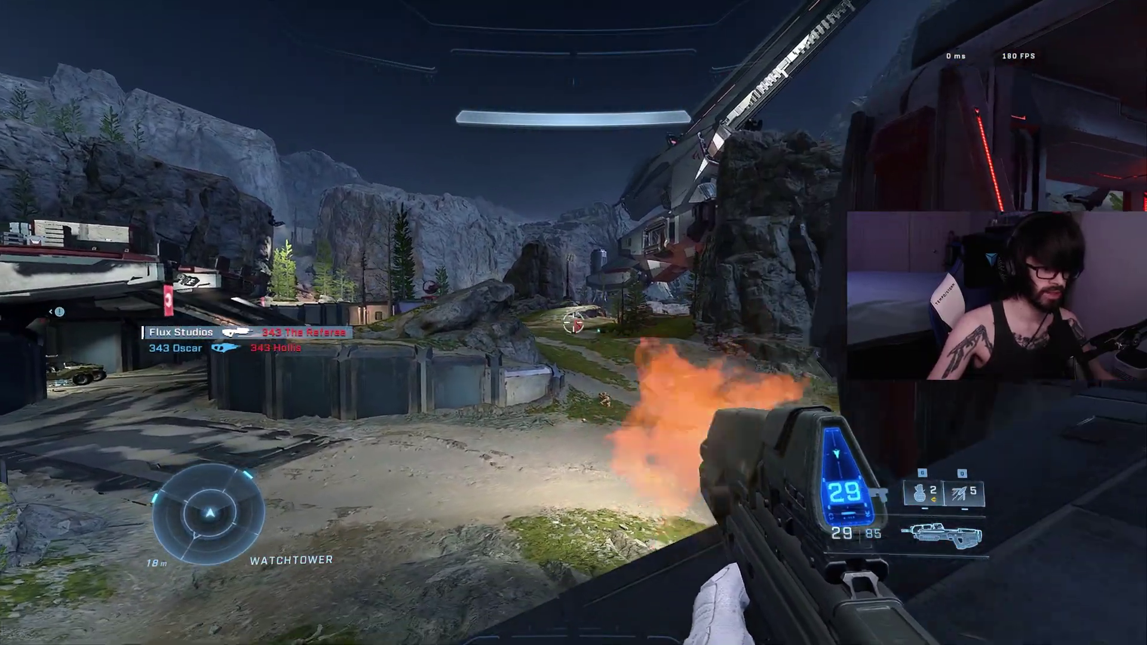
{"action": "left_click", "coordinate": [573, 322]}
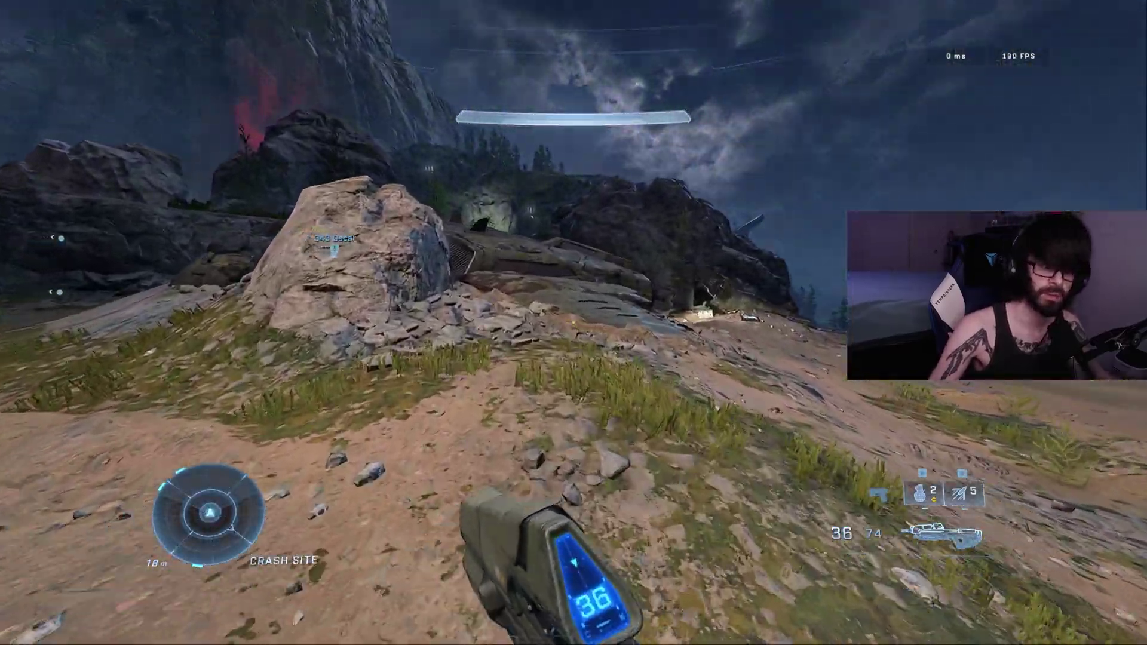
{"action": "key", "text": "w"}
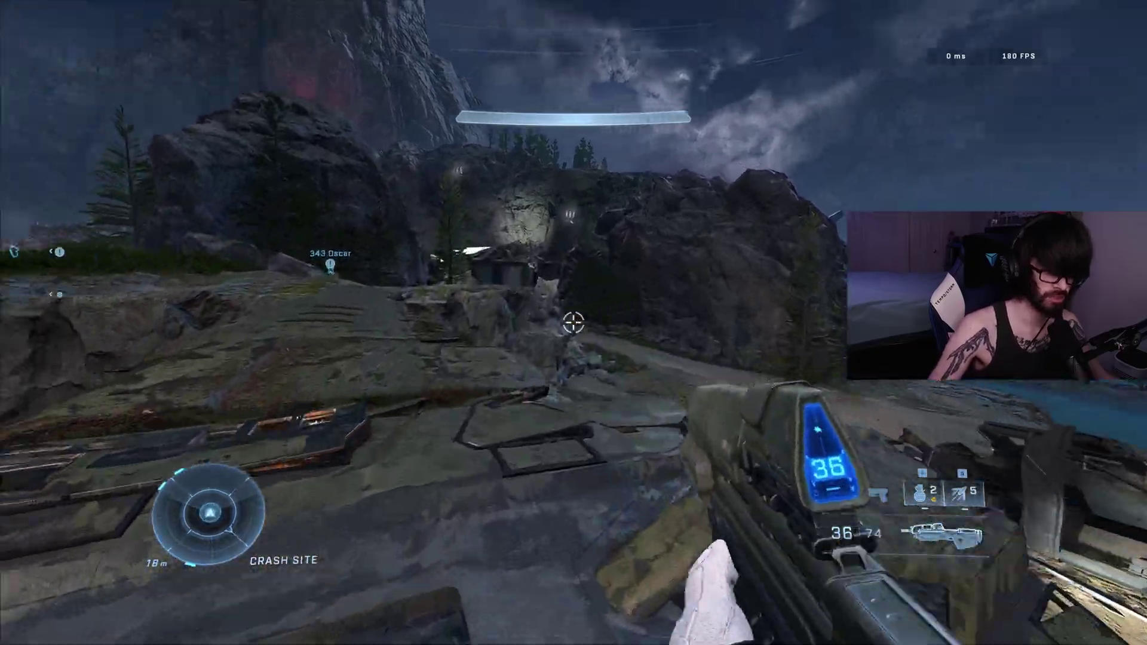
{"action": "key", "text": "w"}
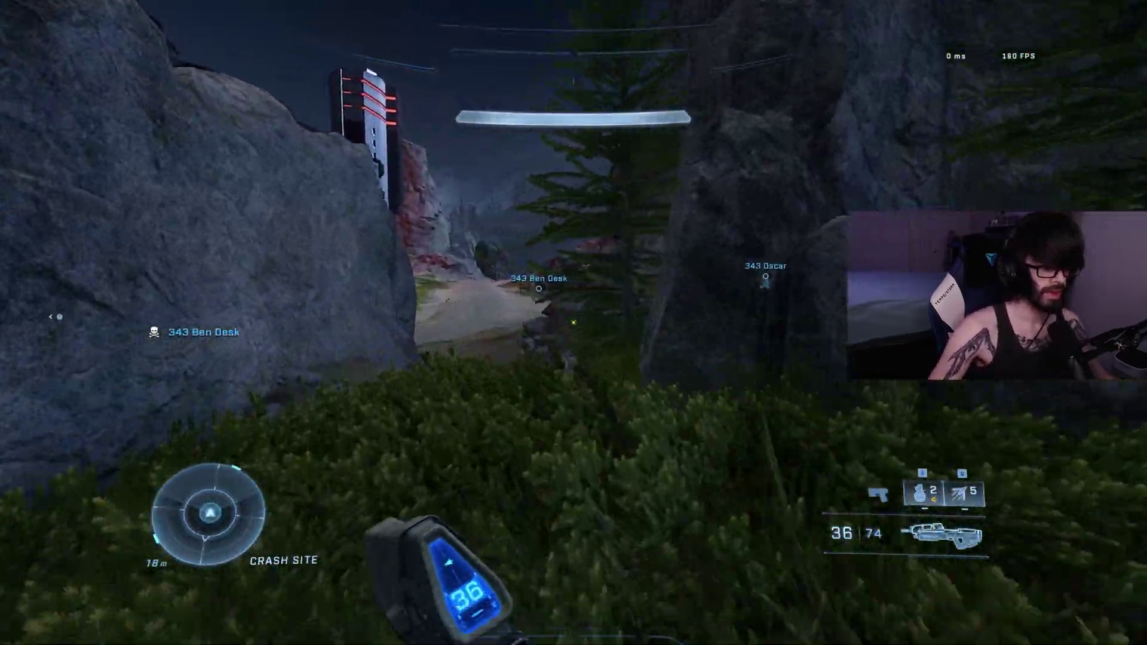
{"action": "key", "text": "w"}
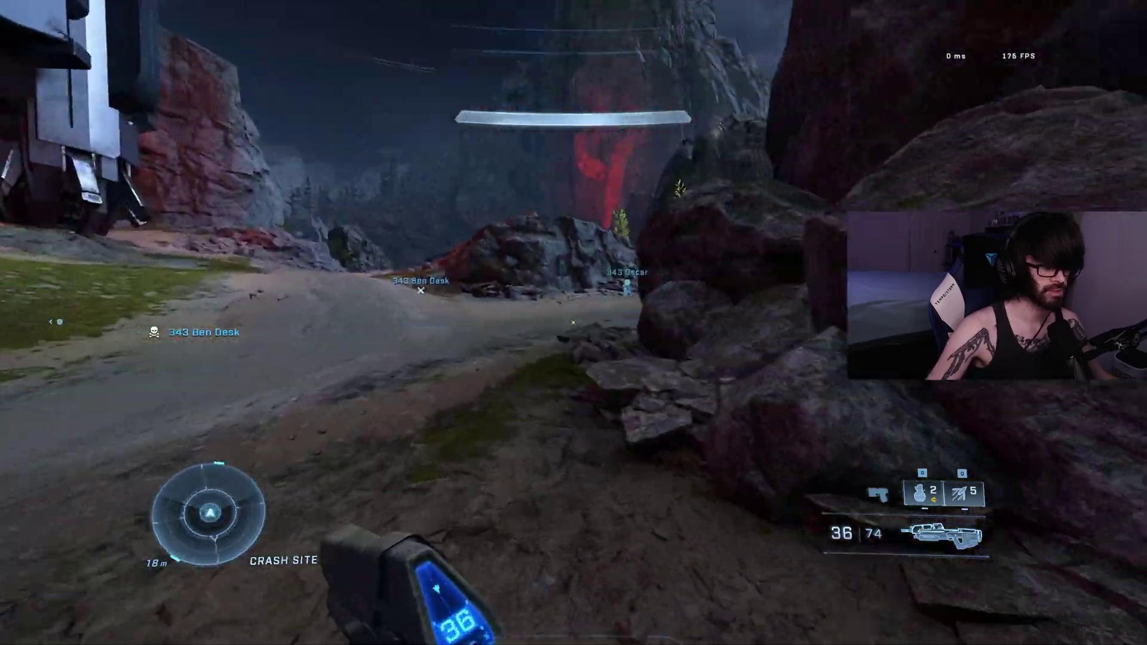
{"action": "key", "text": "w"}
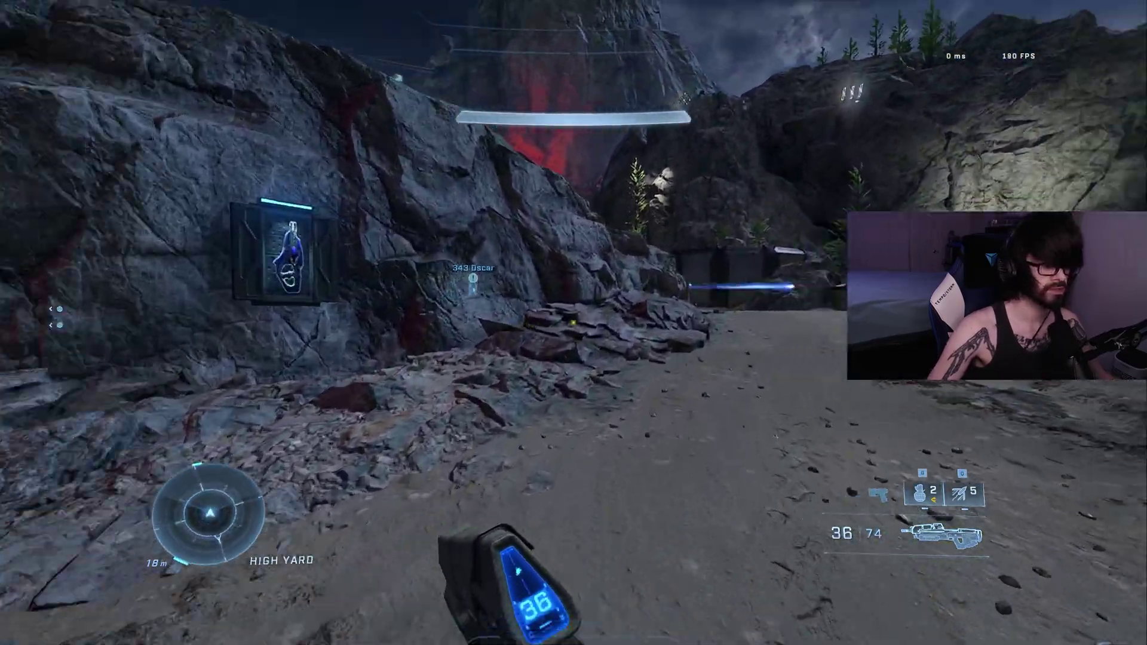
{"action": "key", "text": "w"}
{"action": "left_click", "coordinate": [574, 322]}
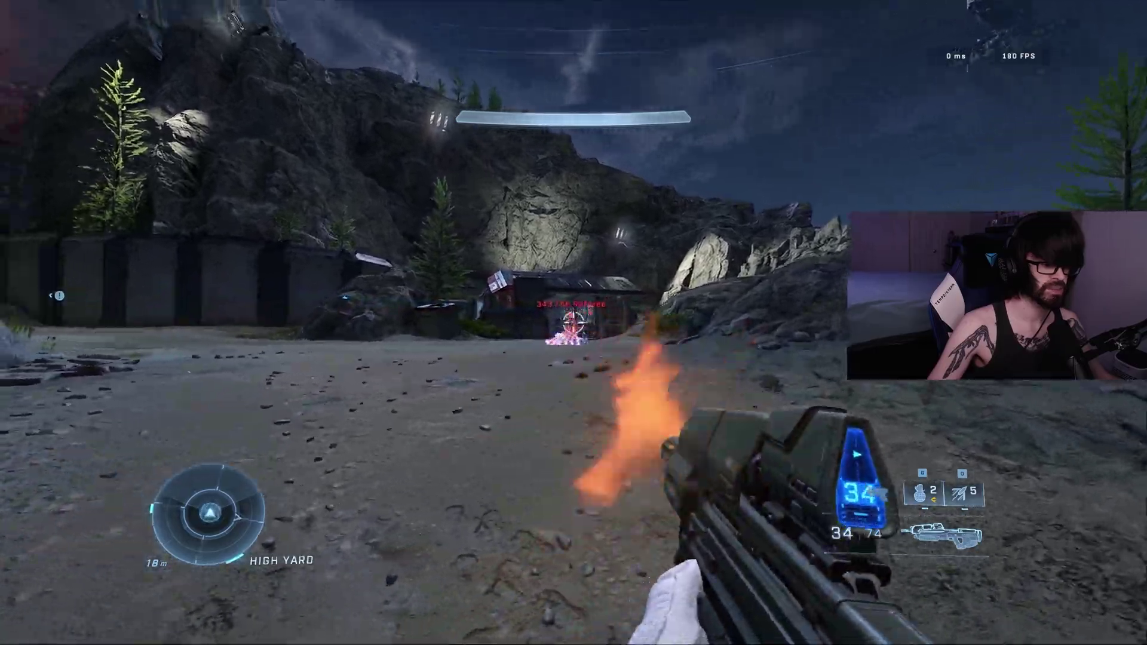
{"action": "key", "text": "w"}
{"action": "key", "text": "space"}
{"action": "key", "text": "r"}
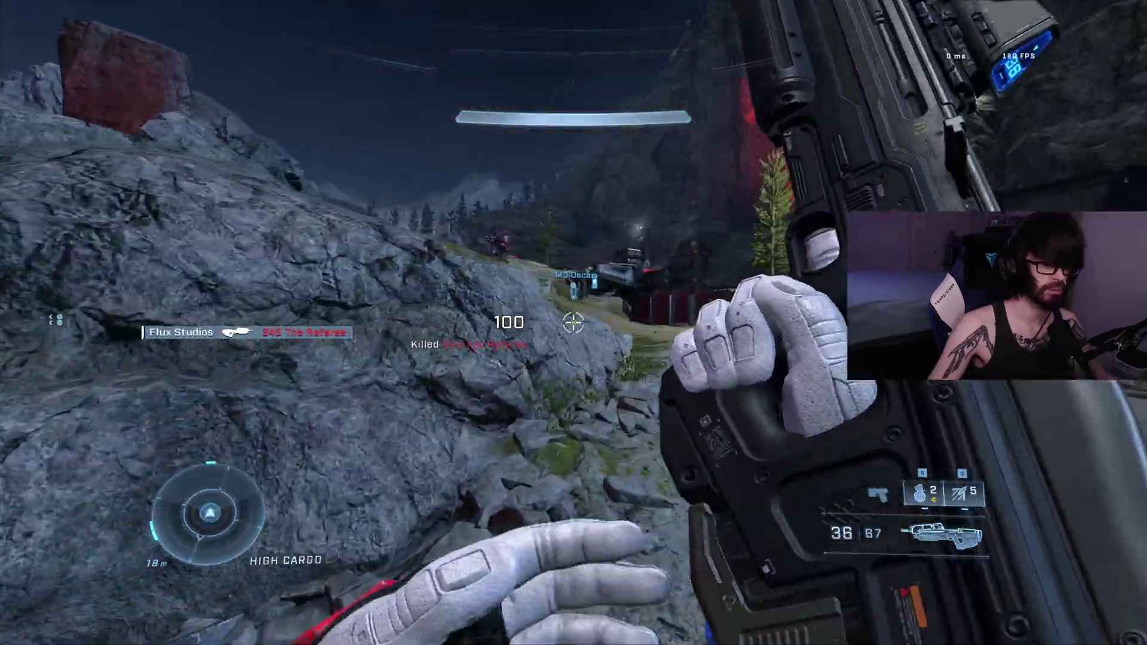
{"action": "key", "text": "w"}
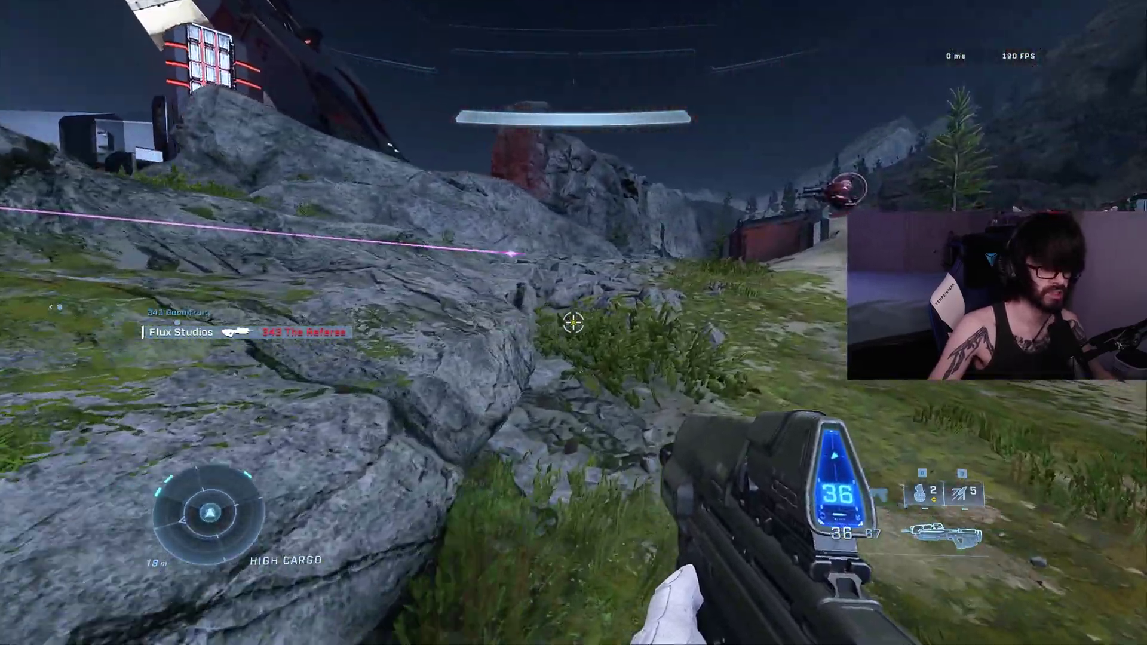
{"action": "key", "text": "w"}
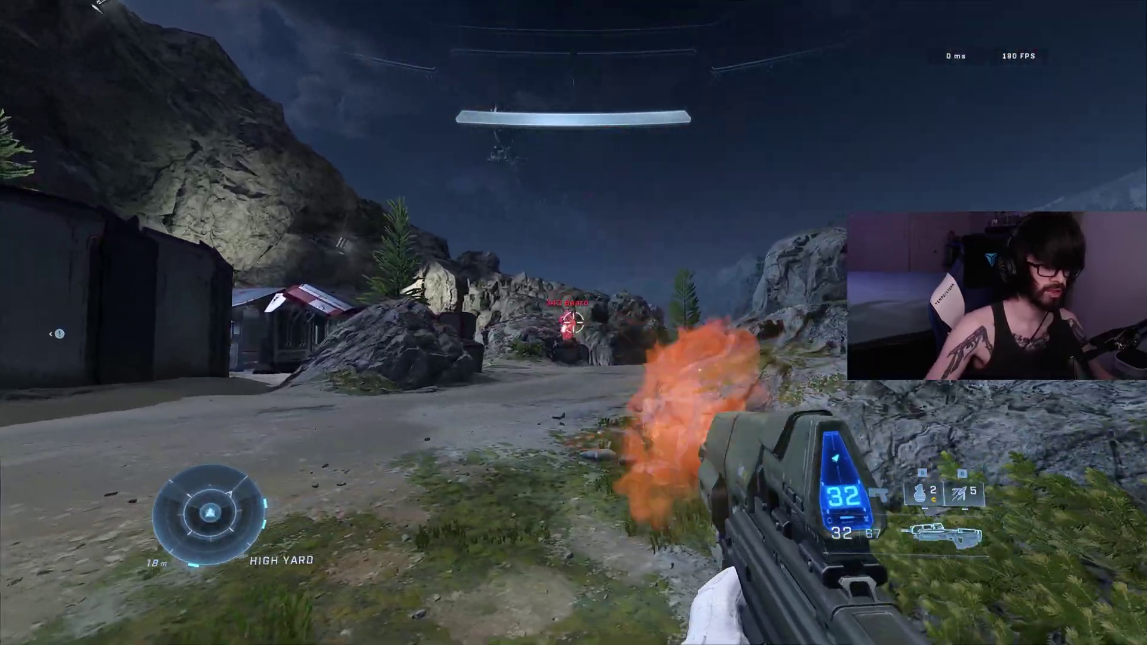
{"action": "left_click", "coordinate": [572, 321]}
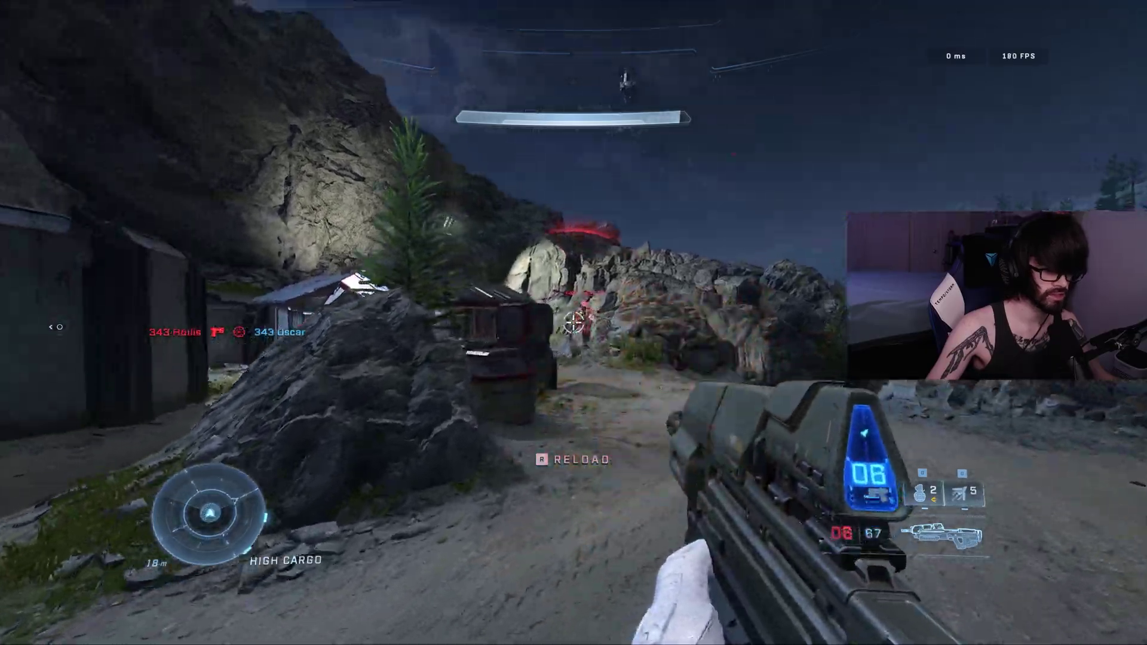
{"action": "key", "text": "2"}
{"action": "key", "text": "1"}
{"action": "key", "text": "r"}
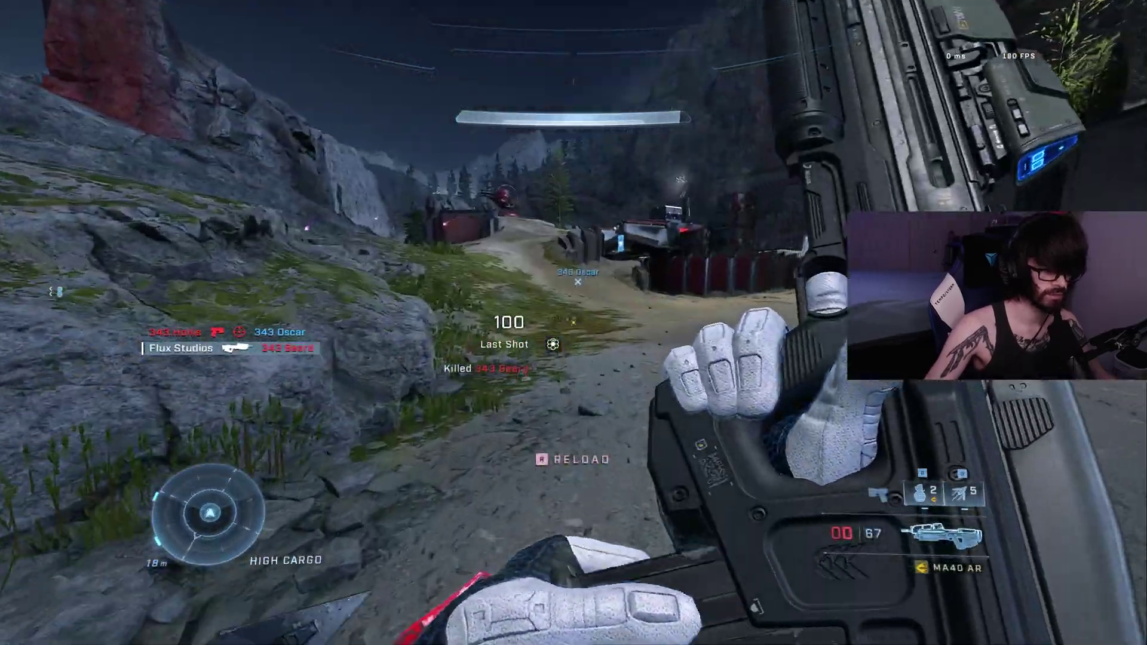
{"action": "key", "text": "r"}
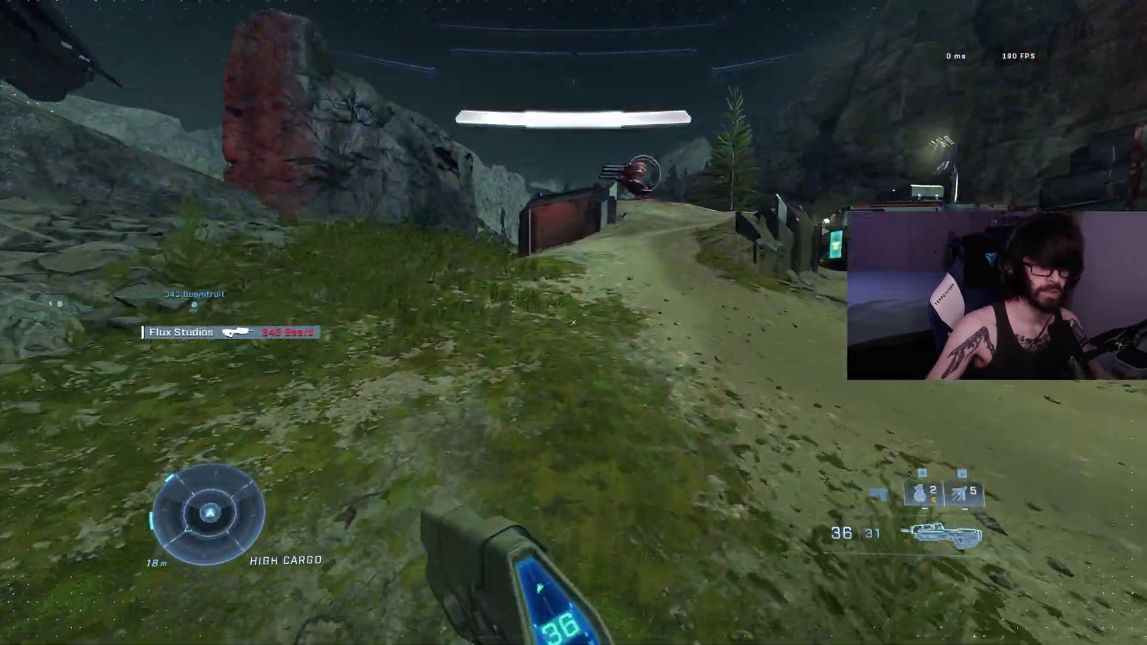
{"action": "key", "text": "shift"}
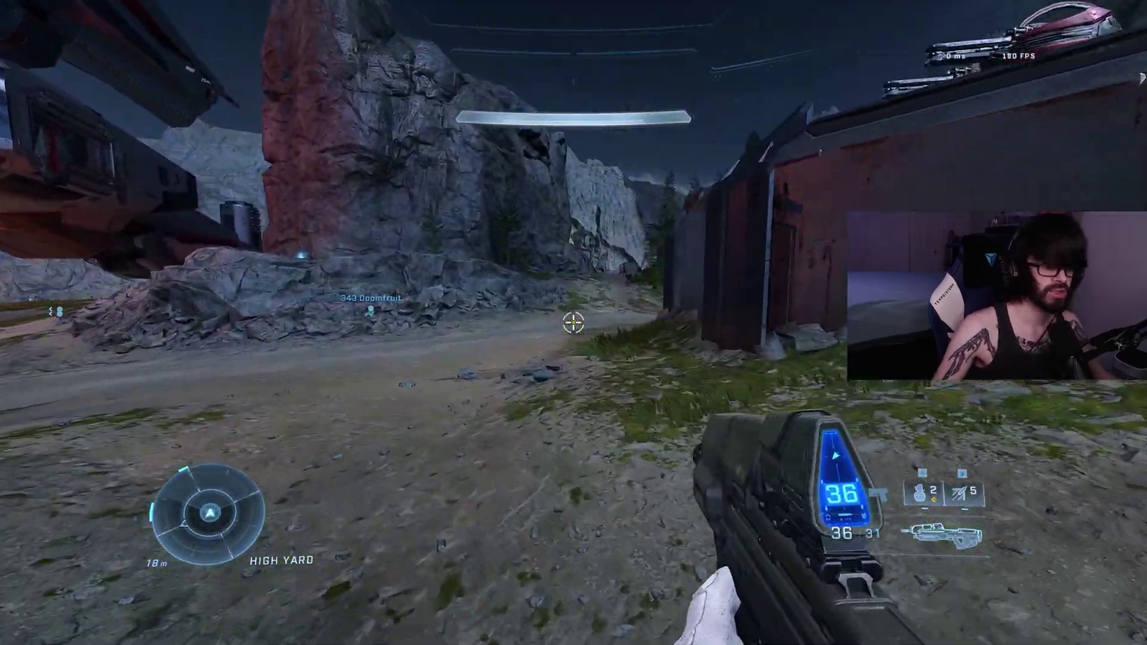
{"action": "key", "text": "w"}
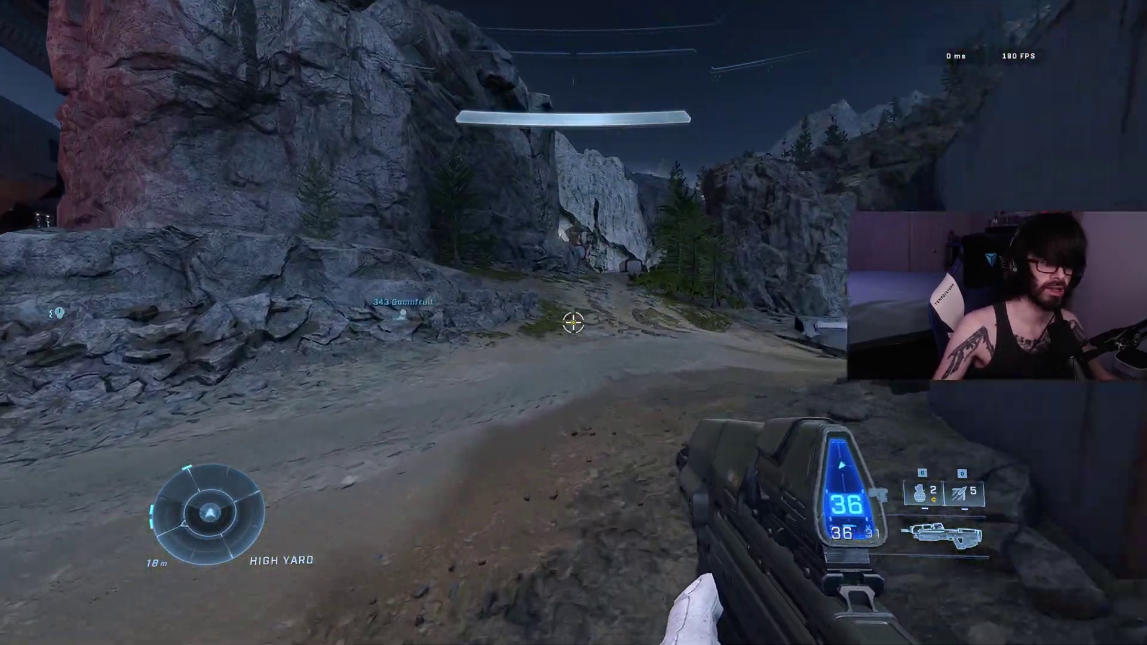
{"action": "key", "text": "shift"}
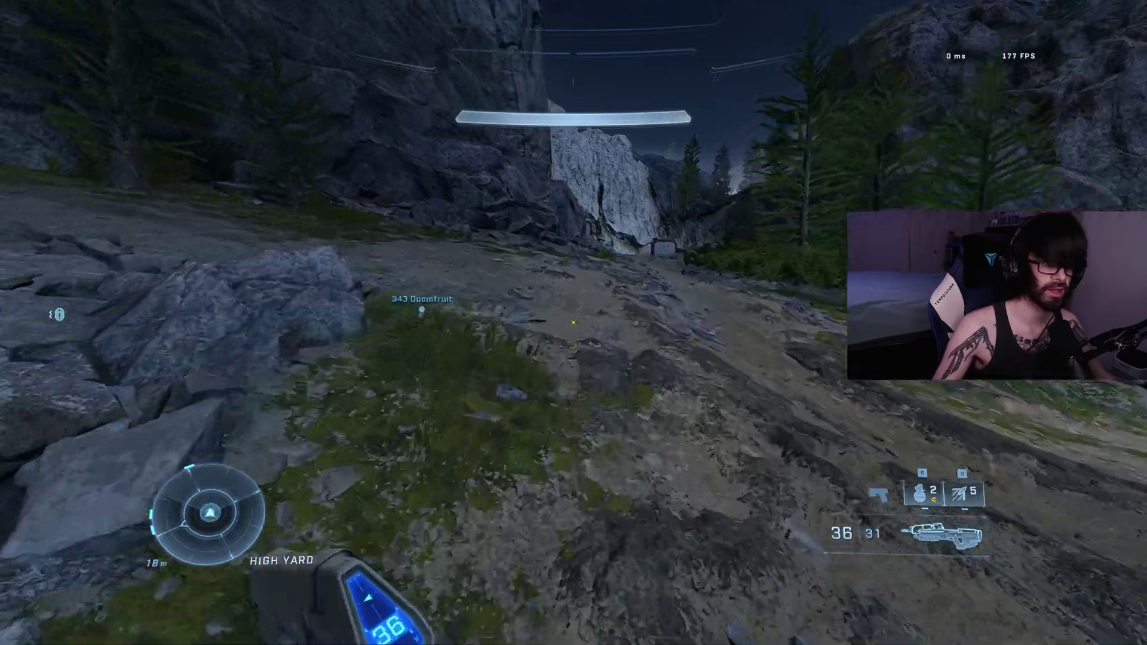
{"action": "key", "text": "w"}
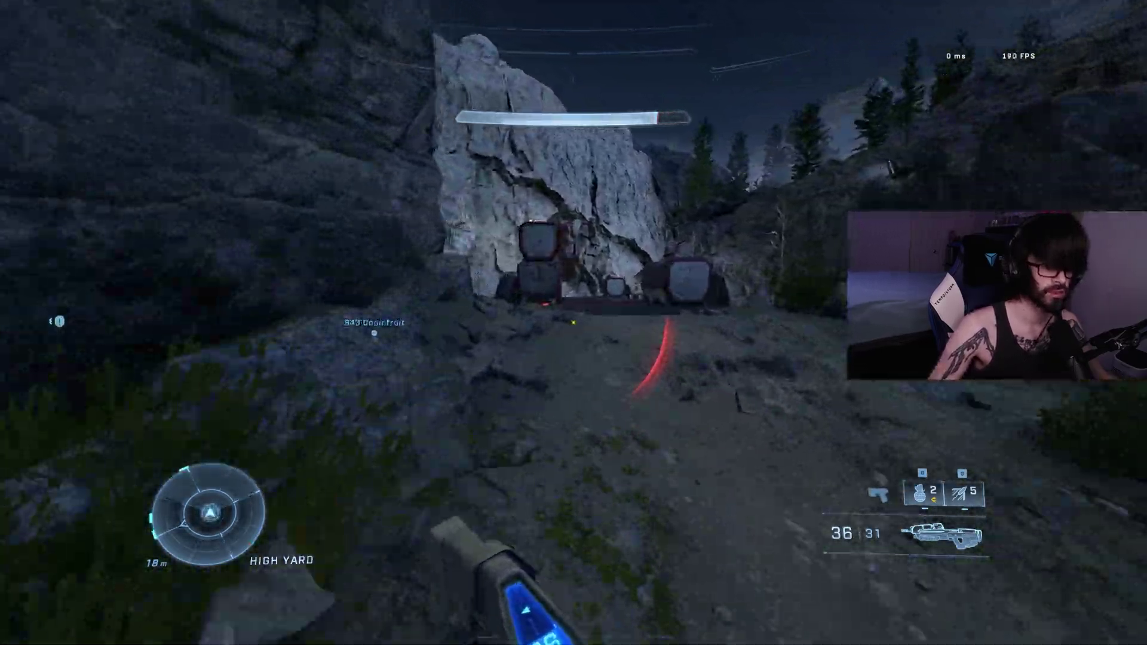
{"action": "key", "text": "s"}
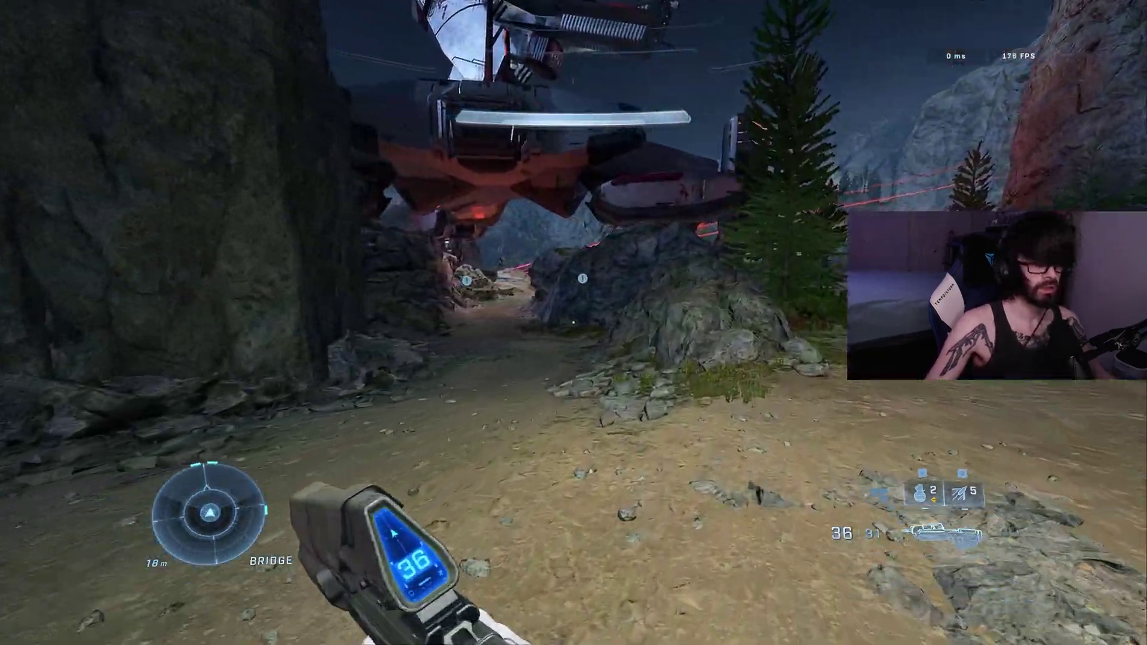
{"action": "key", "text": "w"}
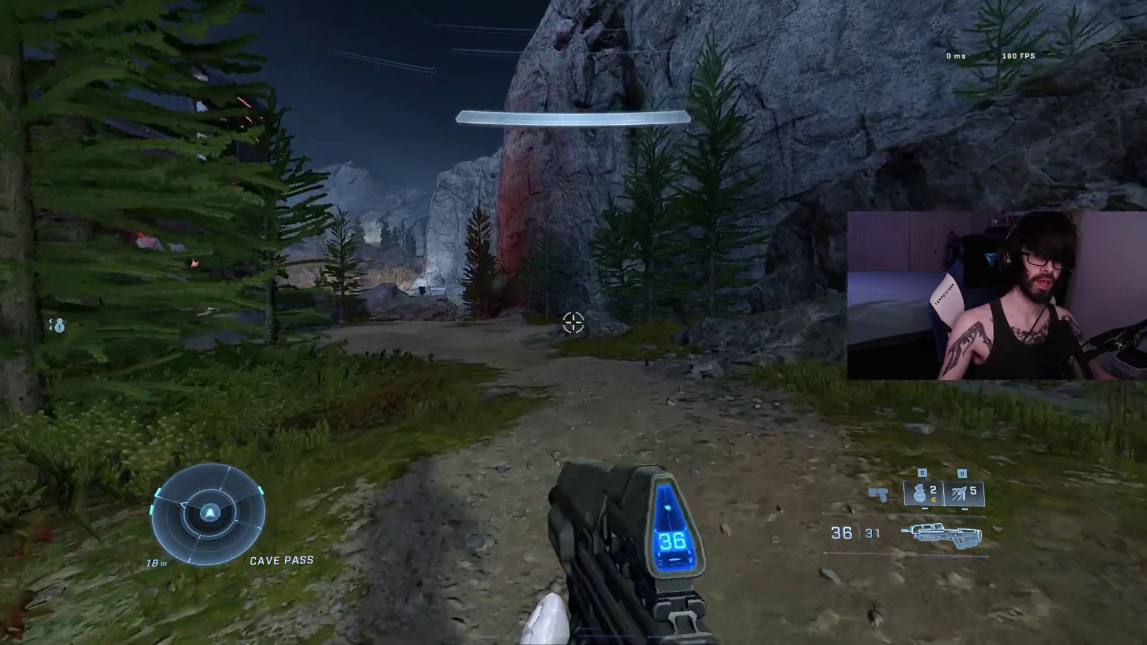
{"action": "key", "text": "w"}
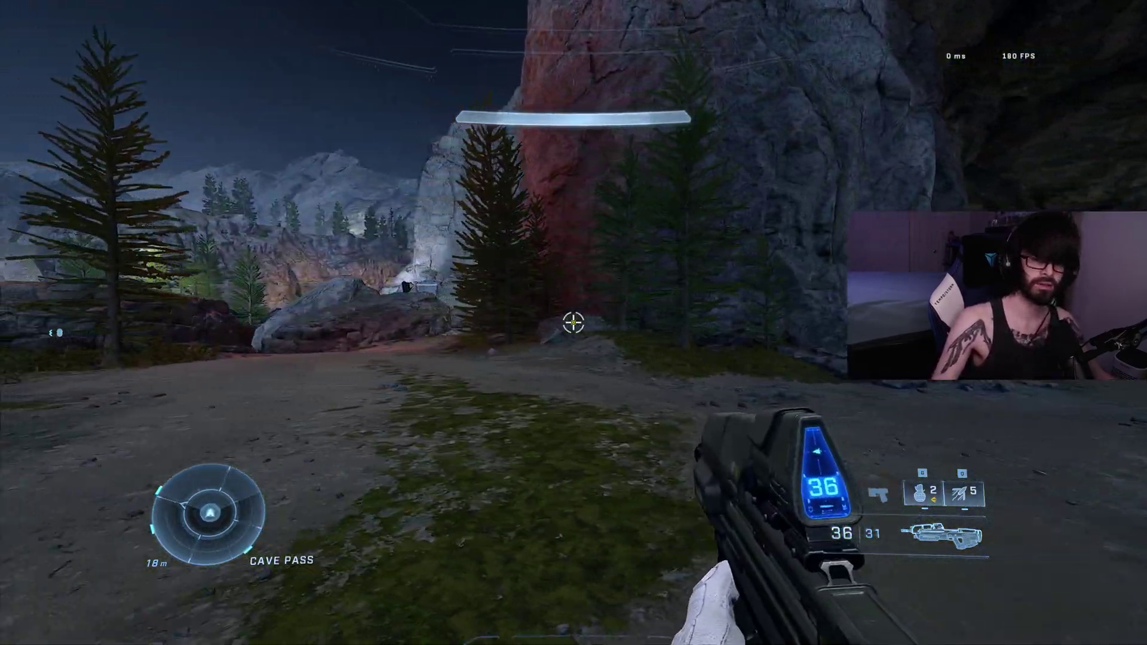
{"action": "key", "text": "w"}
{"action": "key", "text": "shift"}
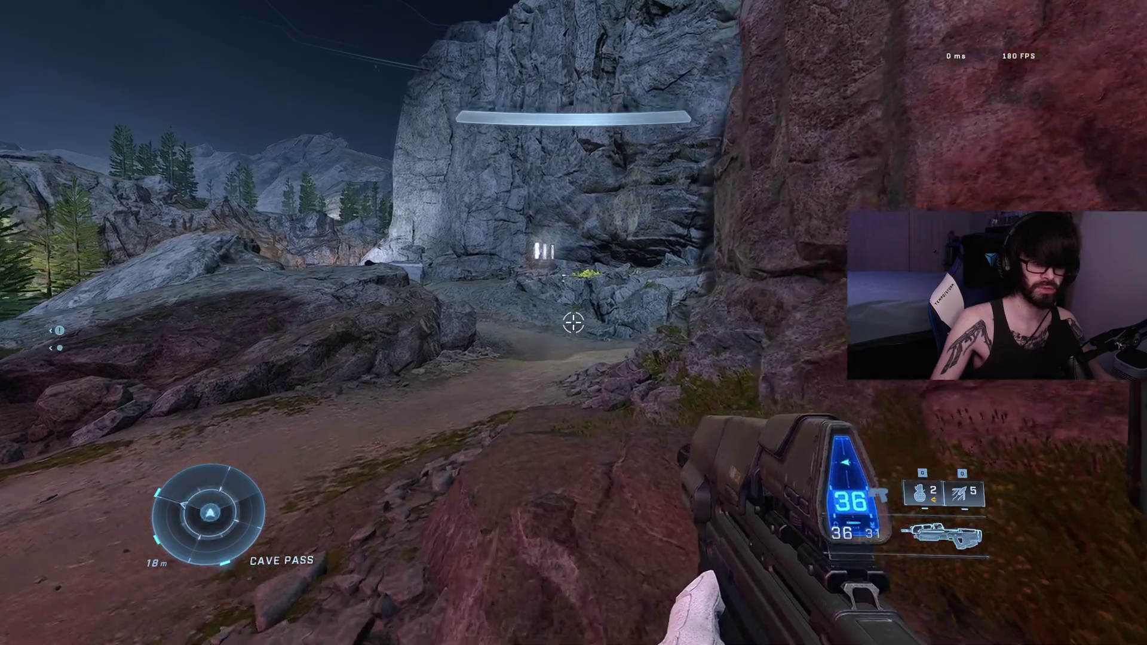
{"action": "key", "text": "w"}
{"action": "key", "text": "shift"}
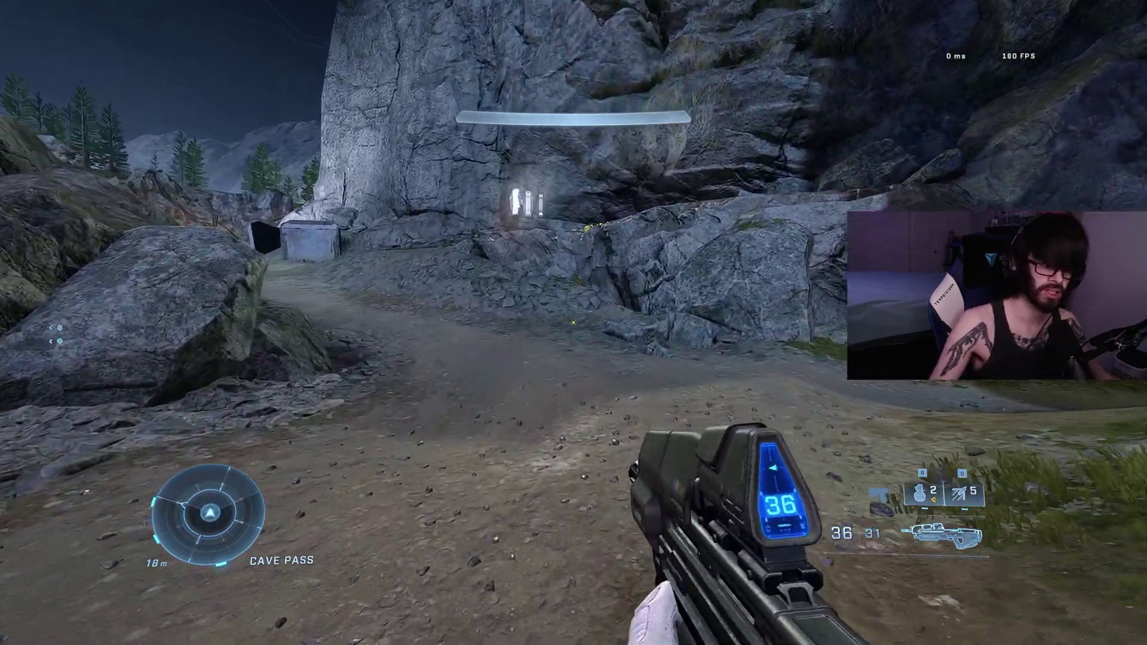
{"action": "key", "text": "s"}
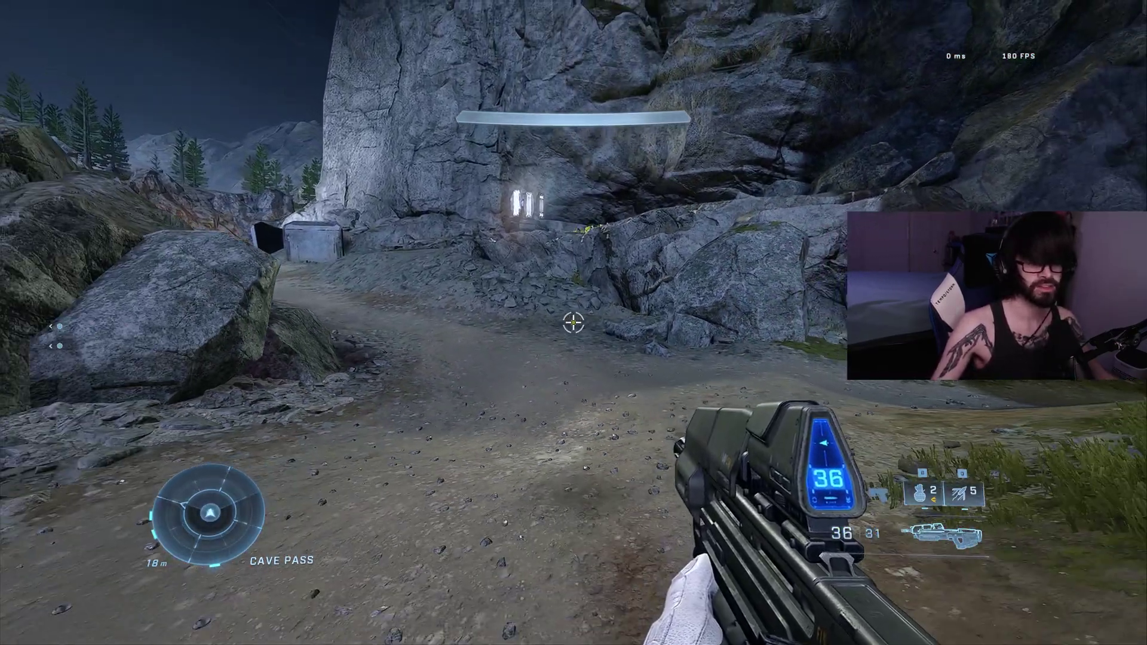